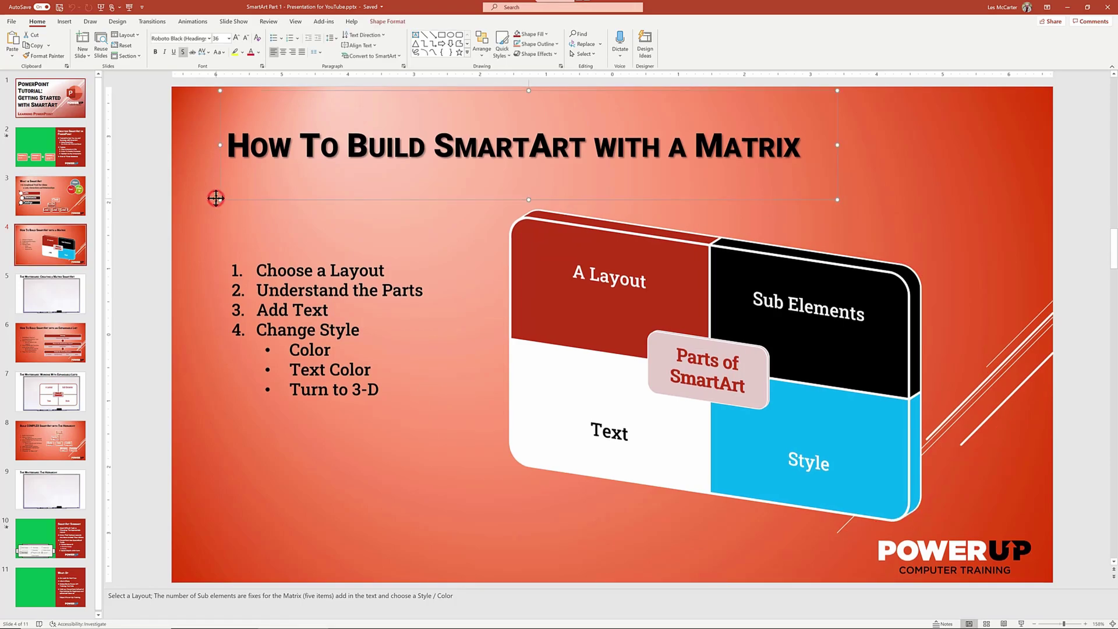
Step: Select the slide title, then the matrix graphic, to point out its parts
left_click(215, 198)
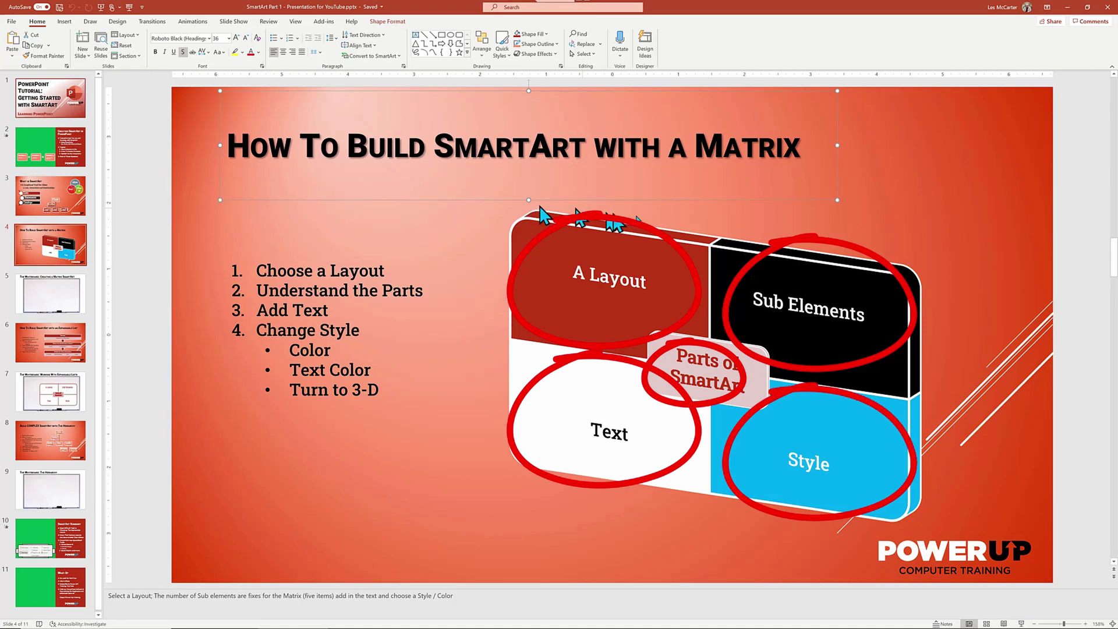
left_click(665, 238)
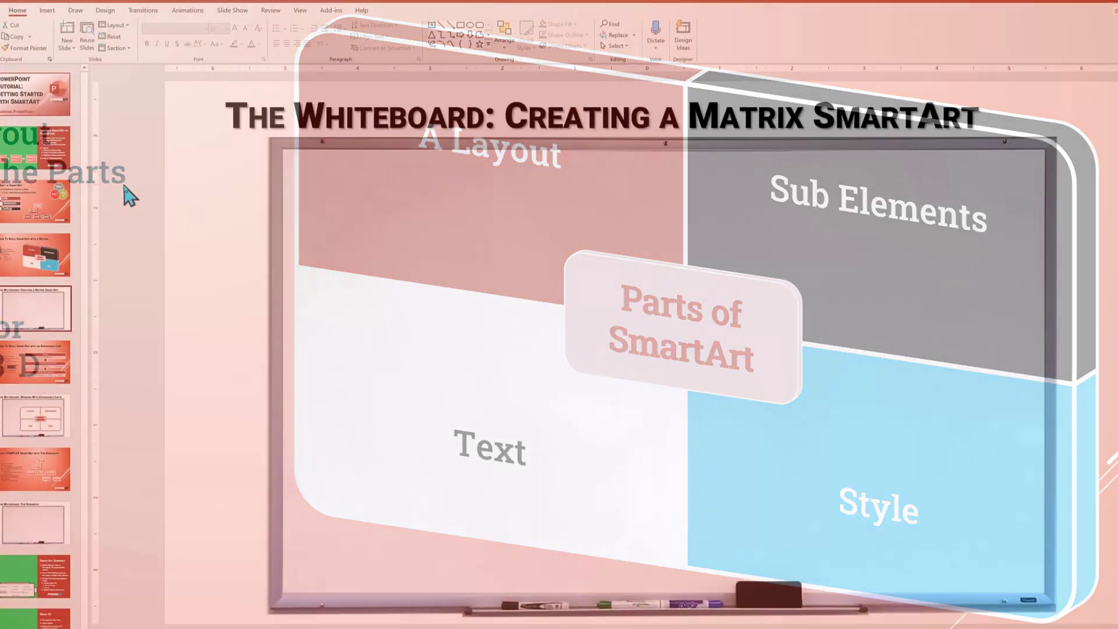
Step: Choose the Titled Matrix layout from the Matrix category of Insert > SmartArt
left_click(16, 9)
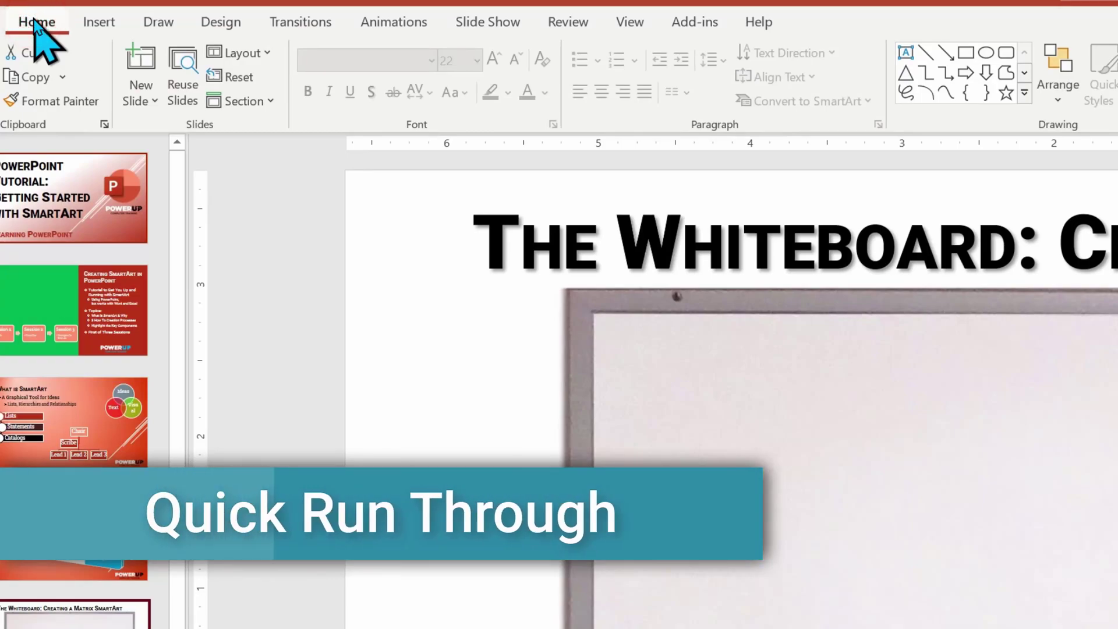
left_click(96, 24)
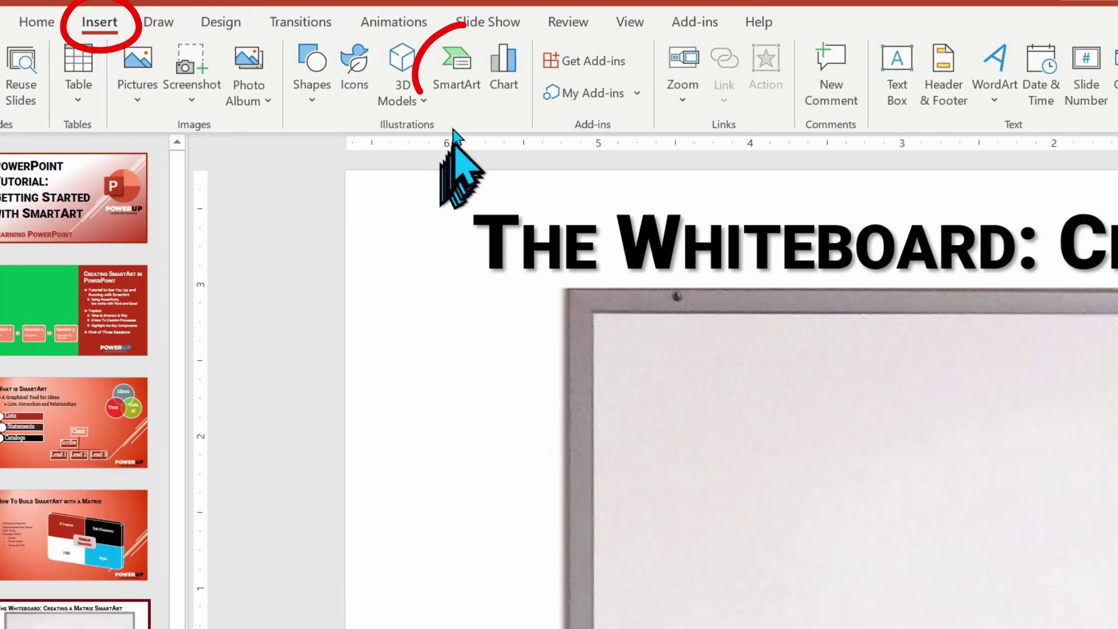
left_click(455, 82)
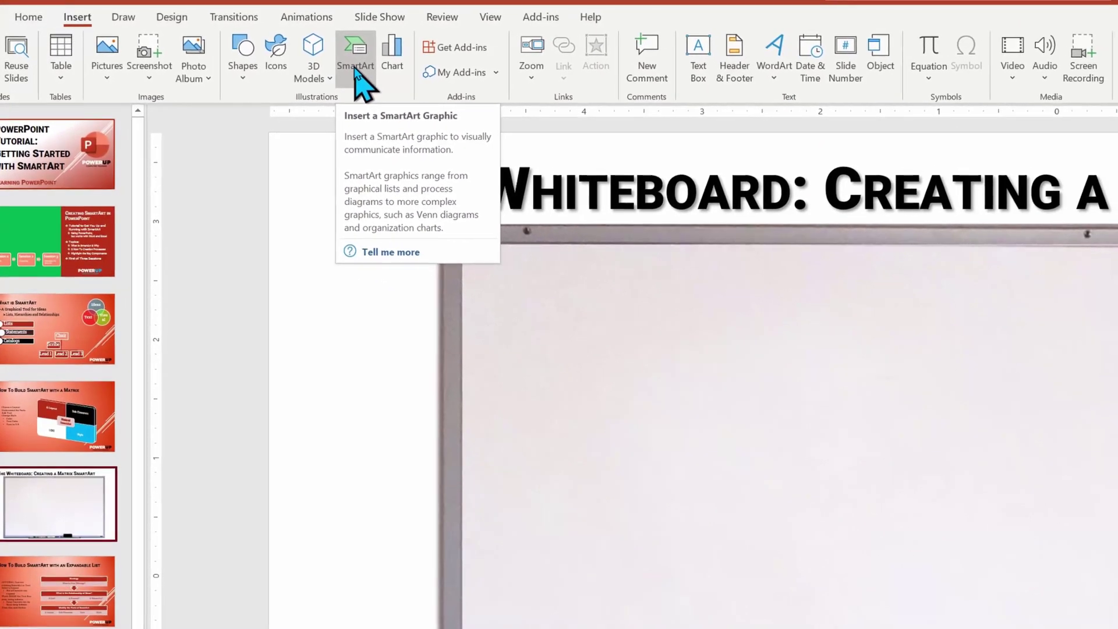
left_click(354, 67)
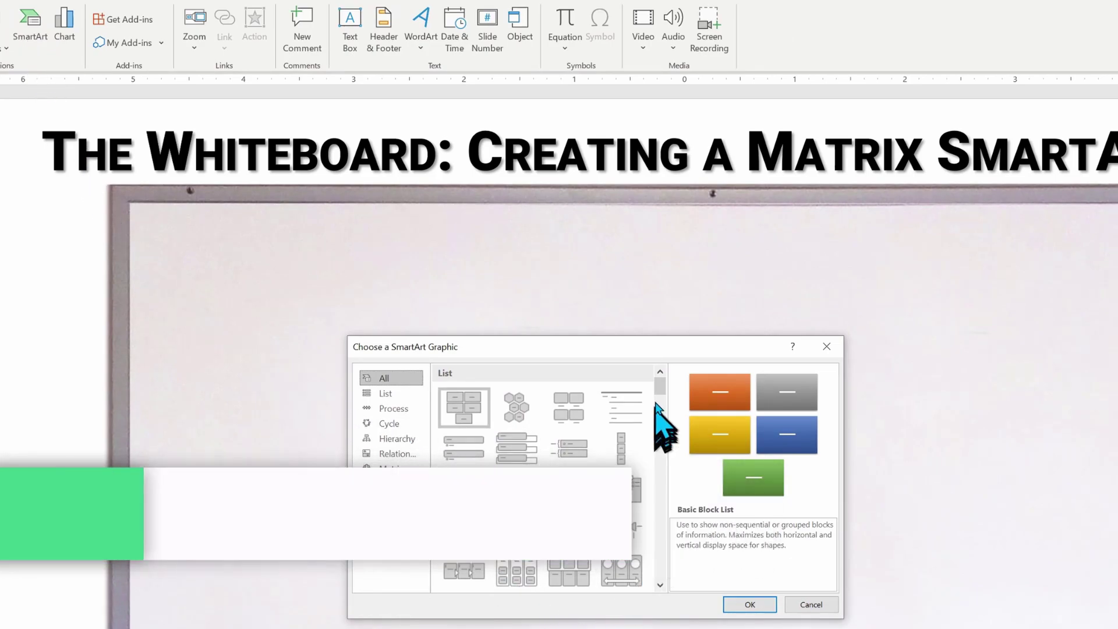
left_click_drag(660, 387, 668, 501)
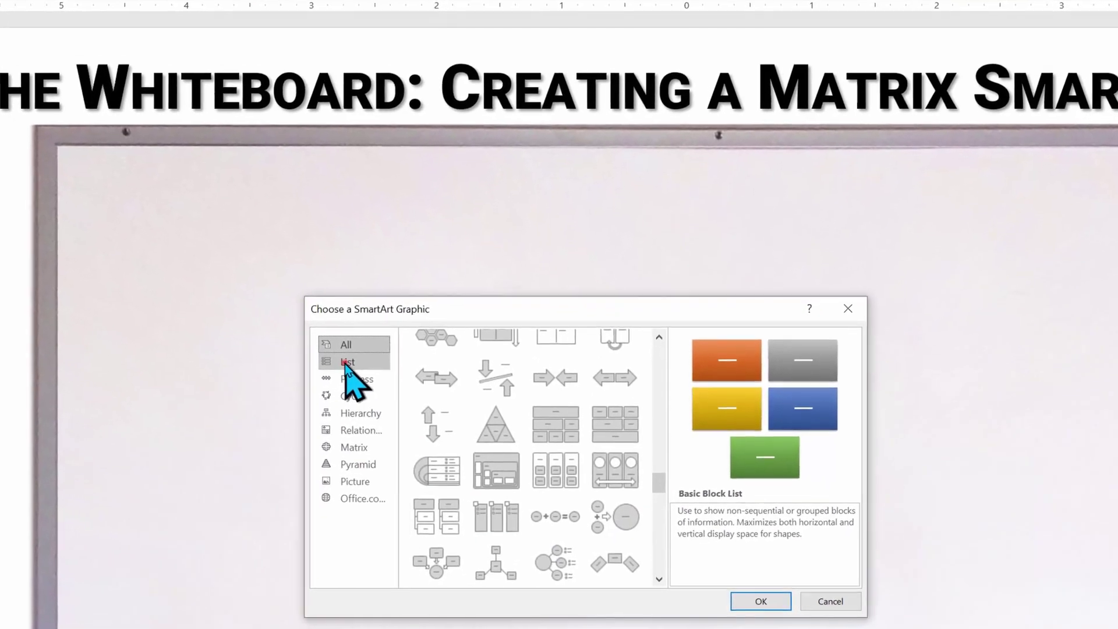
left_click(373, 383)
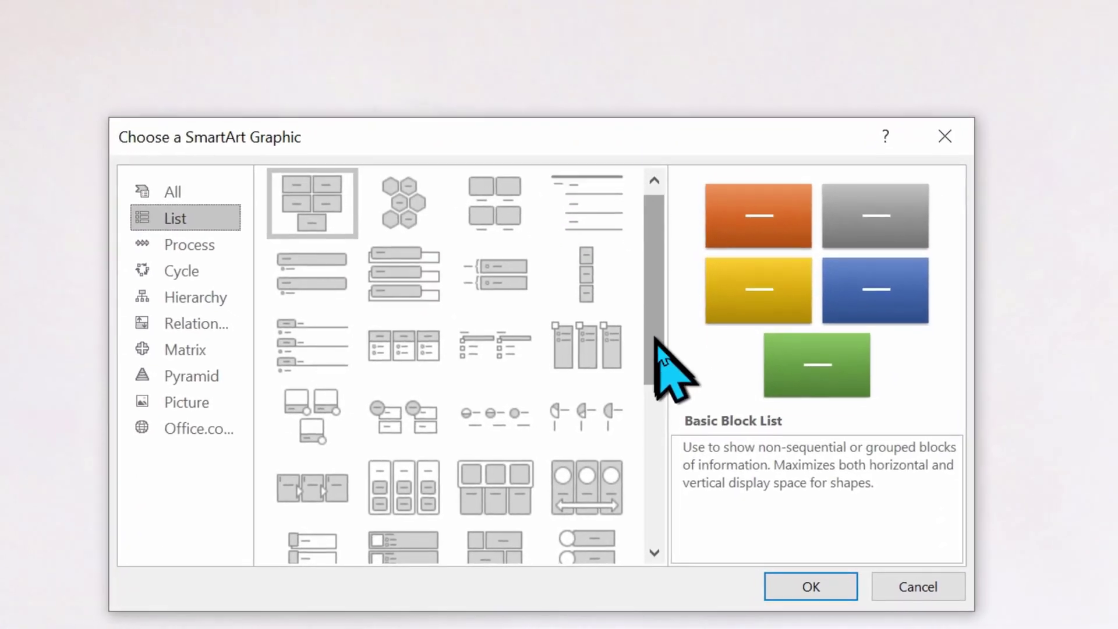
left_click_drag(657, 353, 645, 513)
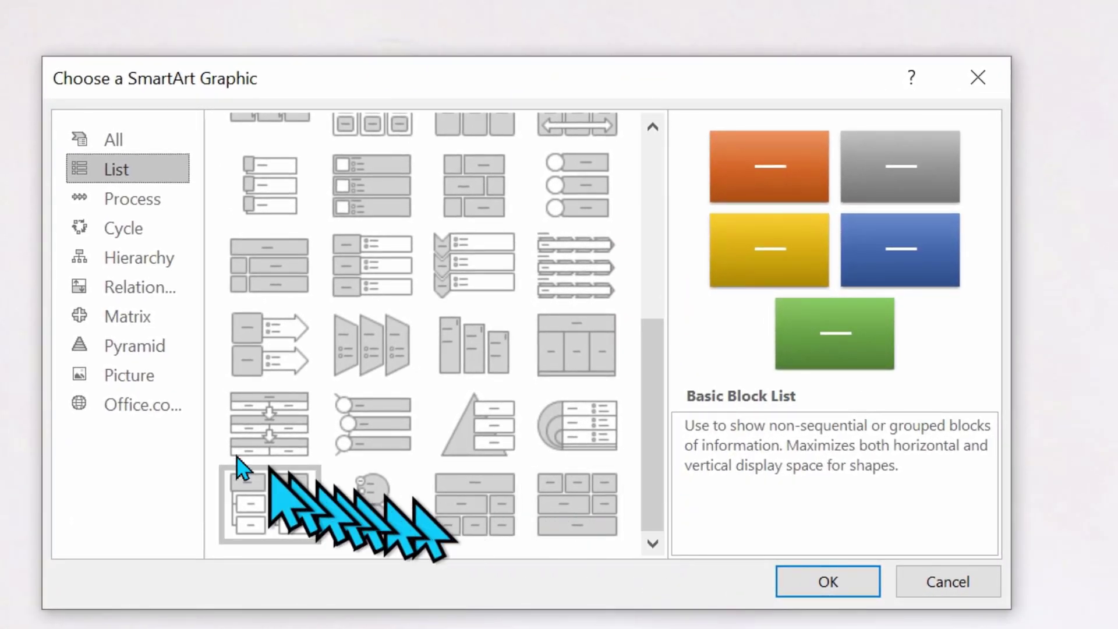
left_click(114, 323)
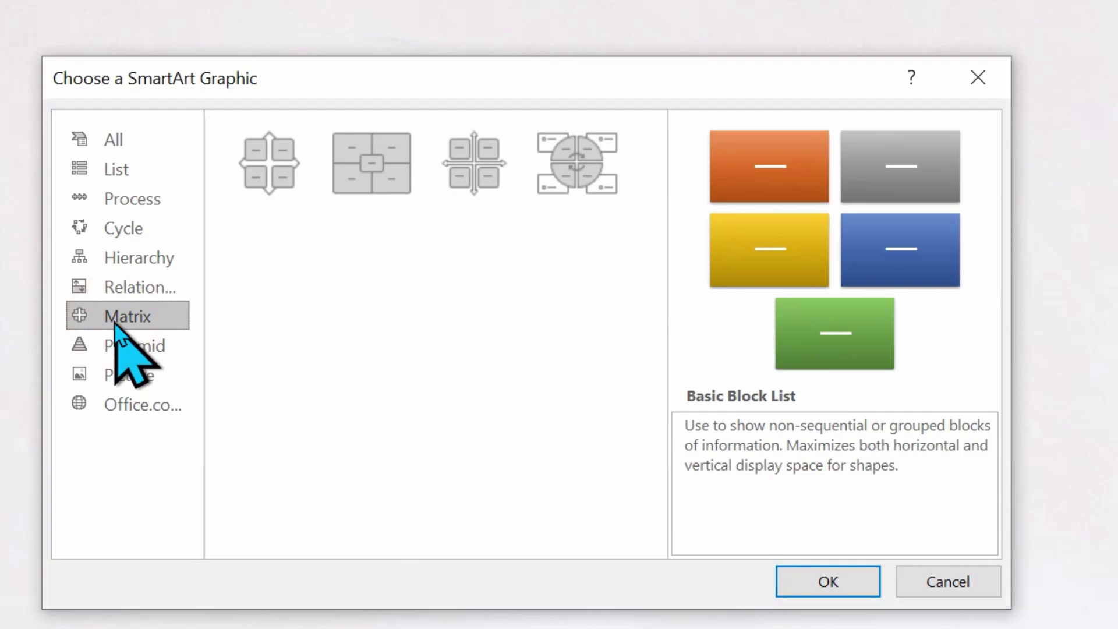
left_click(384, 192)
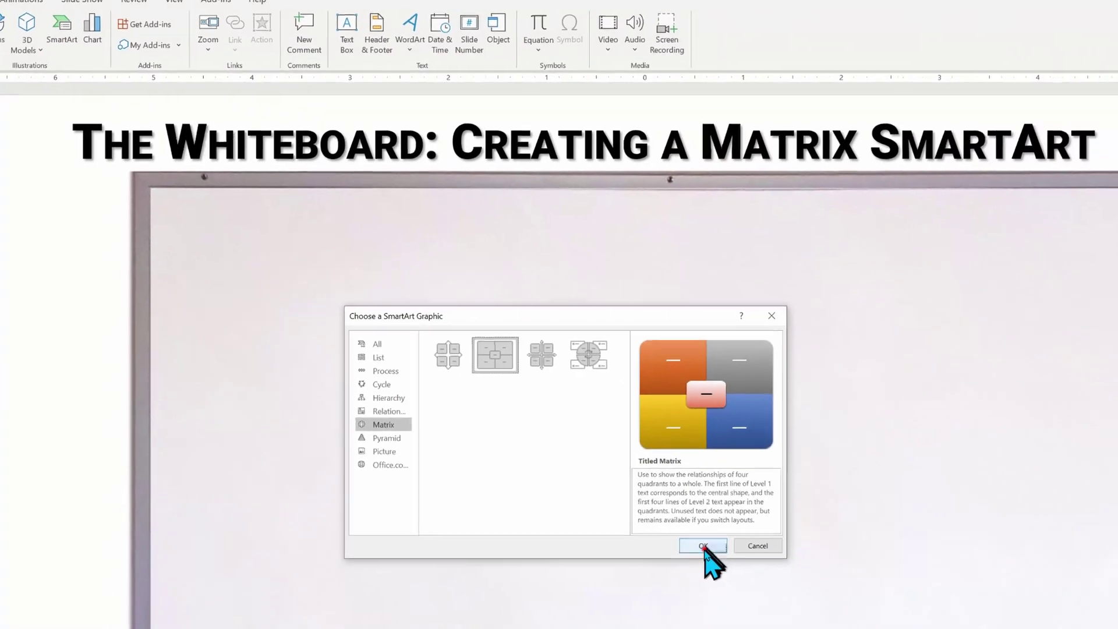
Step: Insert the Titled Matrix and enter 'Parts of SmartArt' as its centre title
left_click(828, 581)
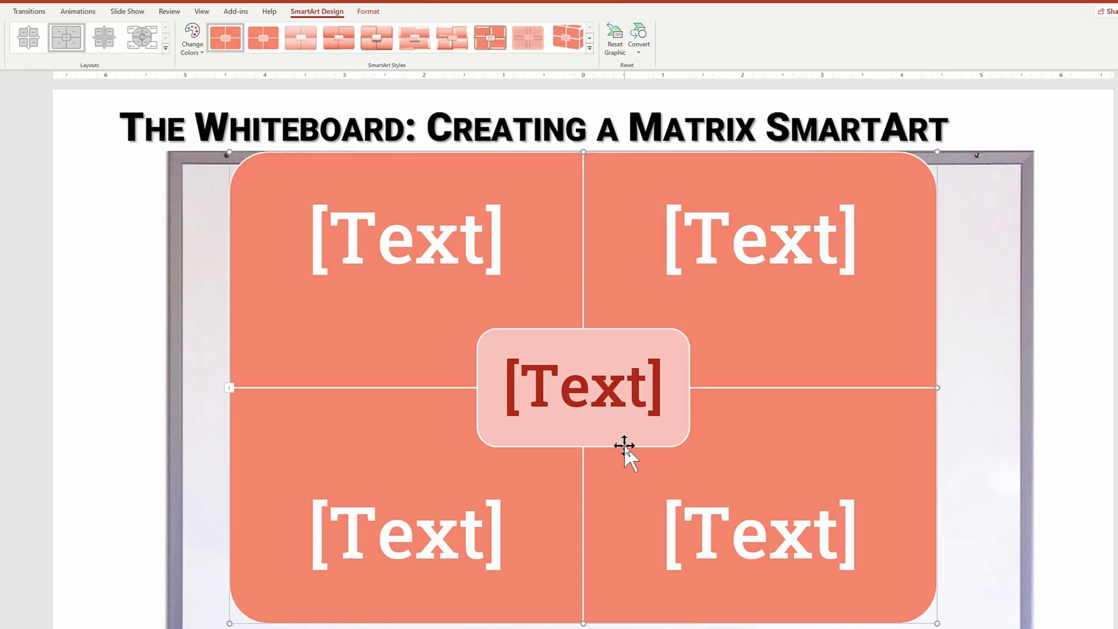
left_click(230, 390)
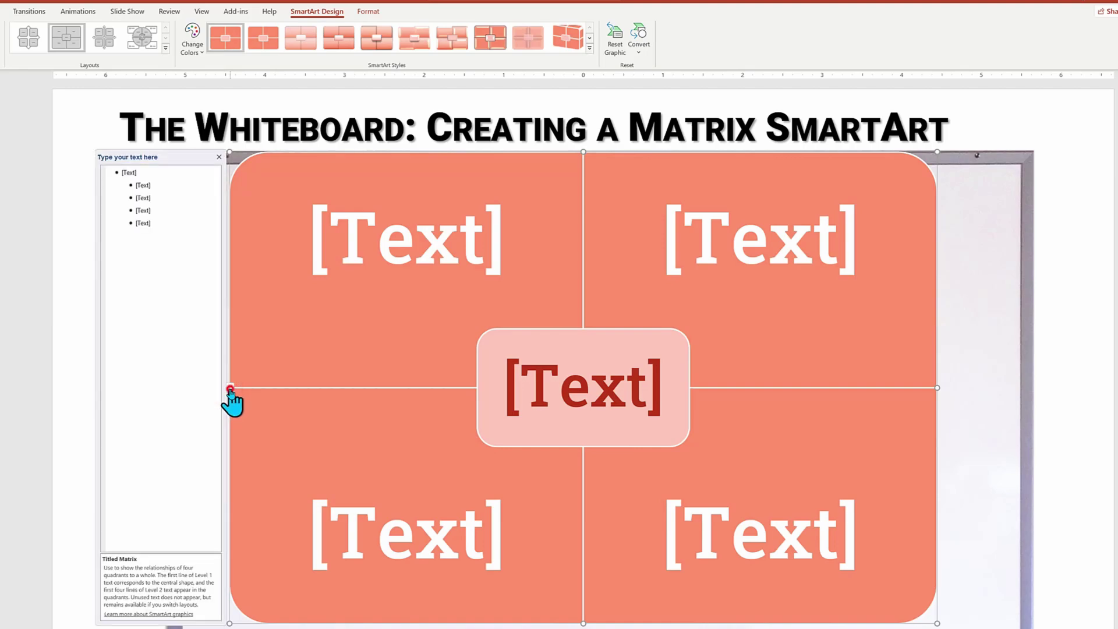
left_click(126, 182)
left_click(121, 173)
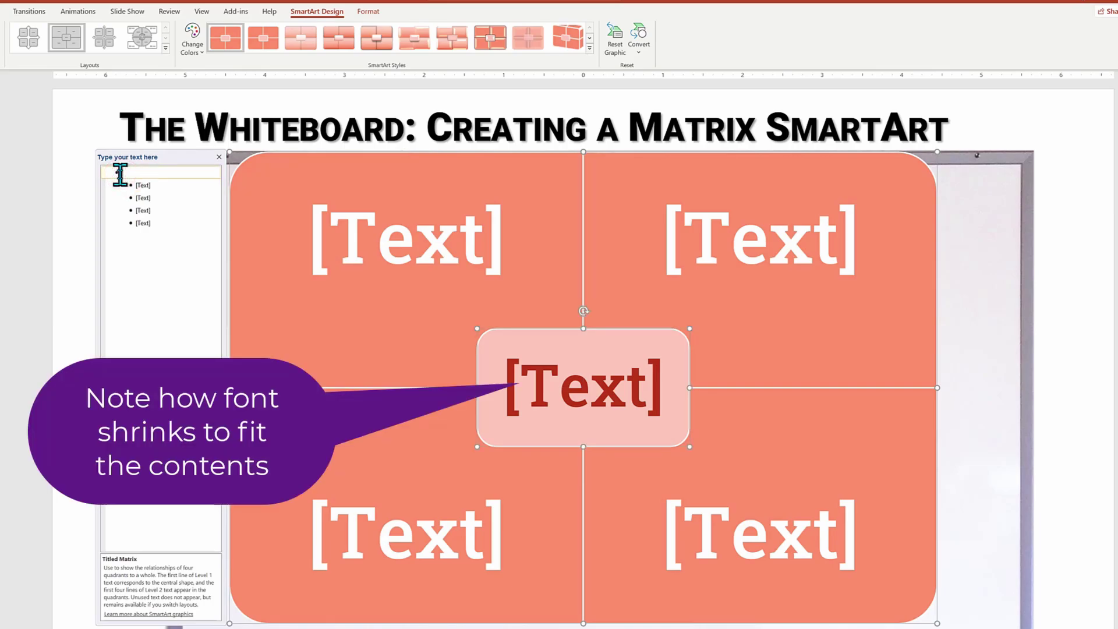
type("Parts of S")
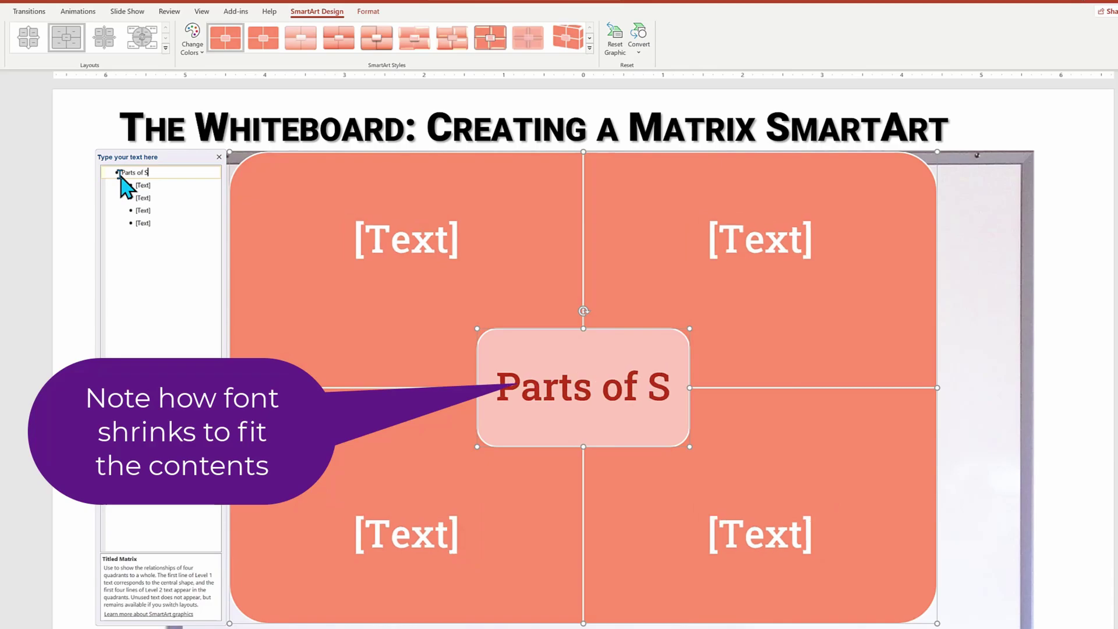
type("martArt")
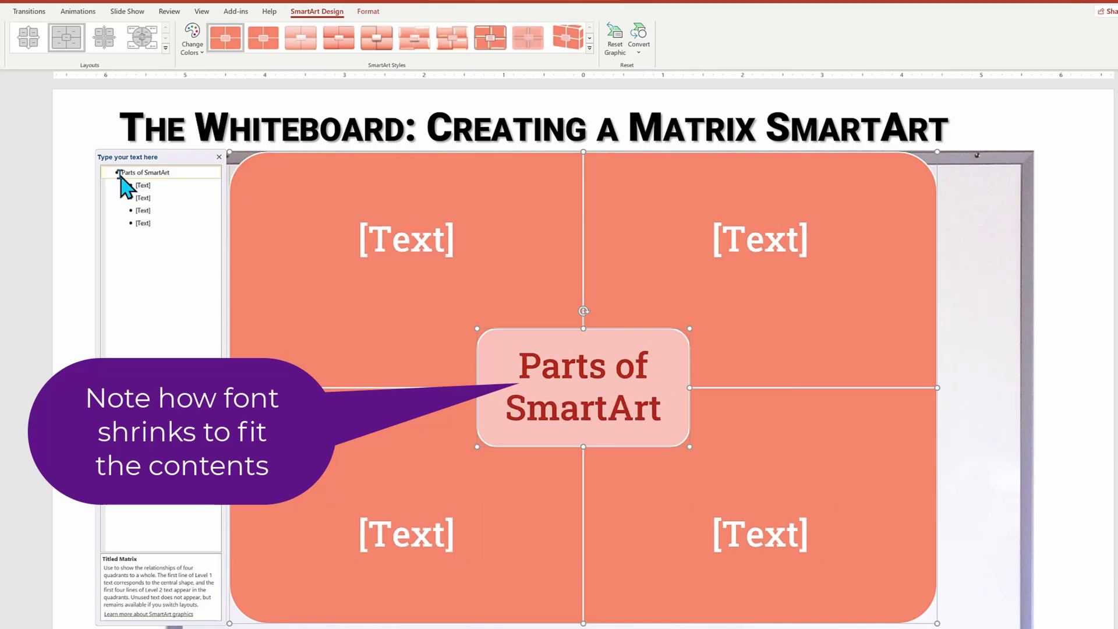
Step: Fill the quadrants with A Layout, Sub Elements, Text and Style, removing the extra bullet
key("Down")
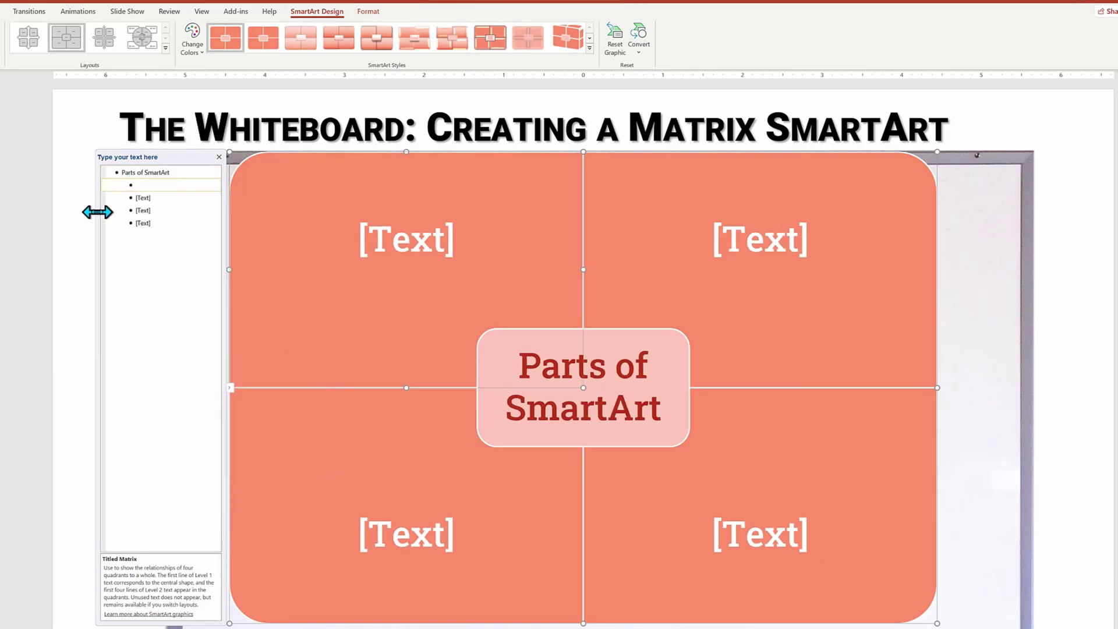
type("A Layout")
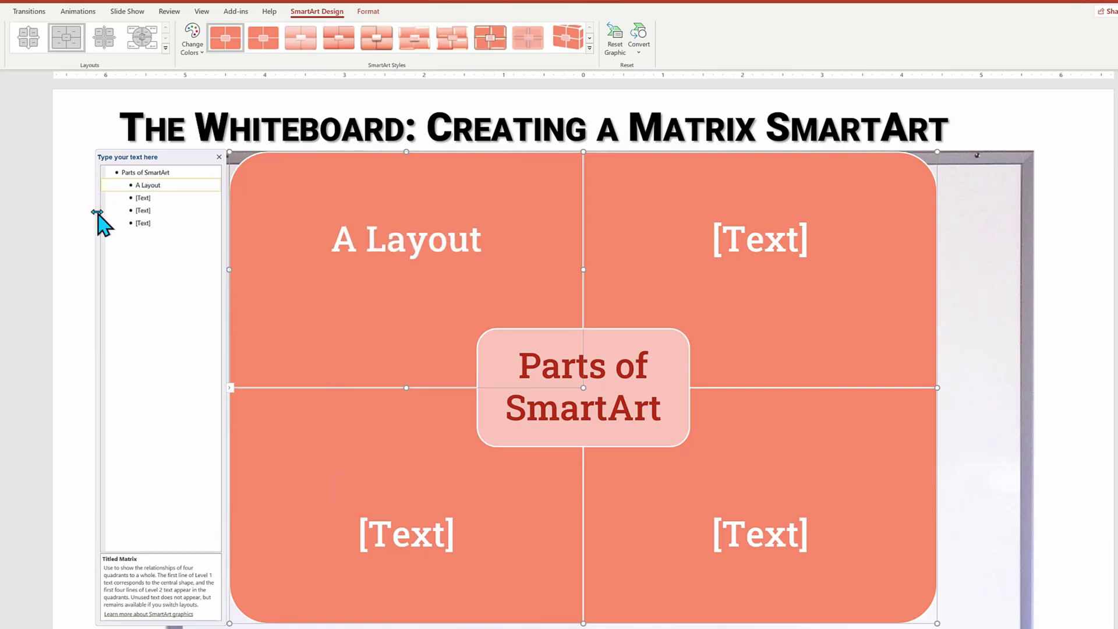
key("Down")
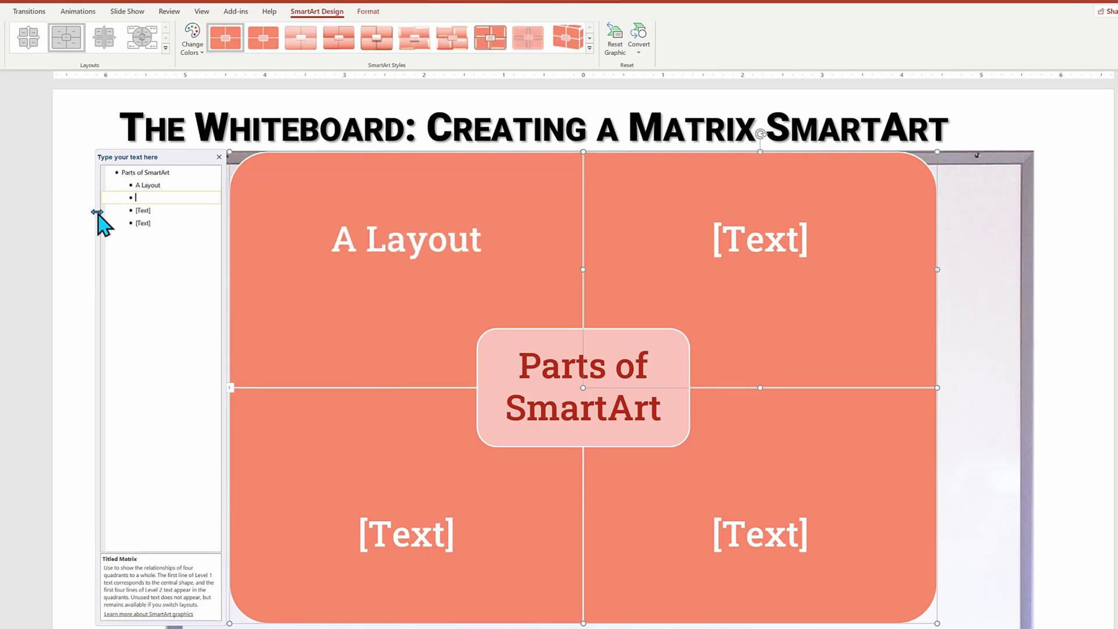
type("Sub Element")
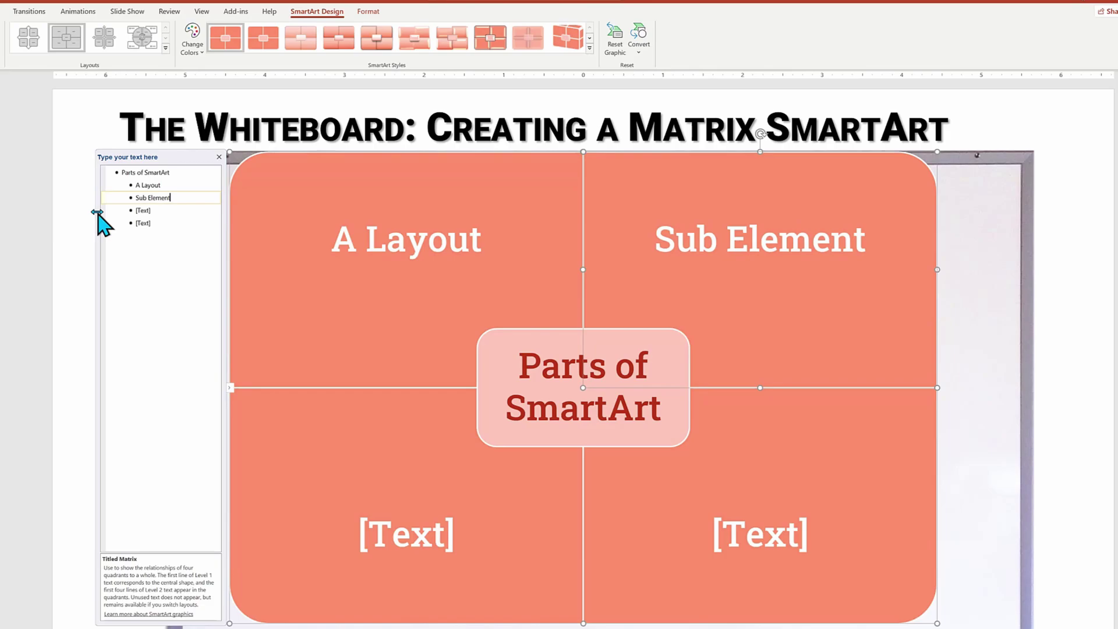
type("s")
key("Down")
type("Text")
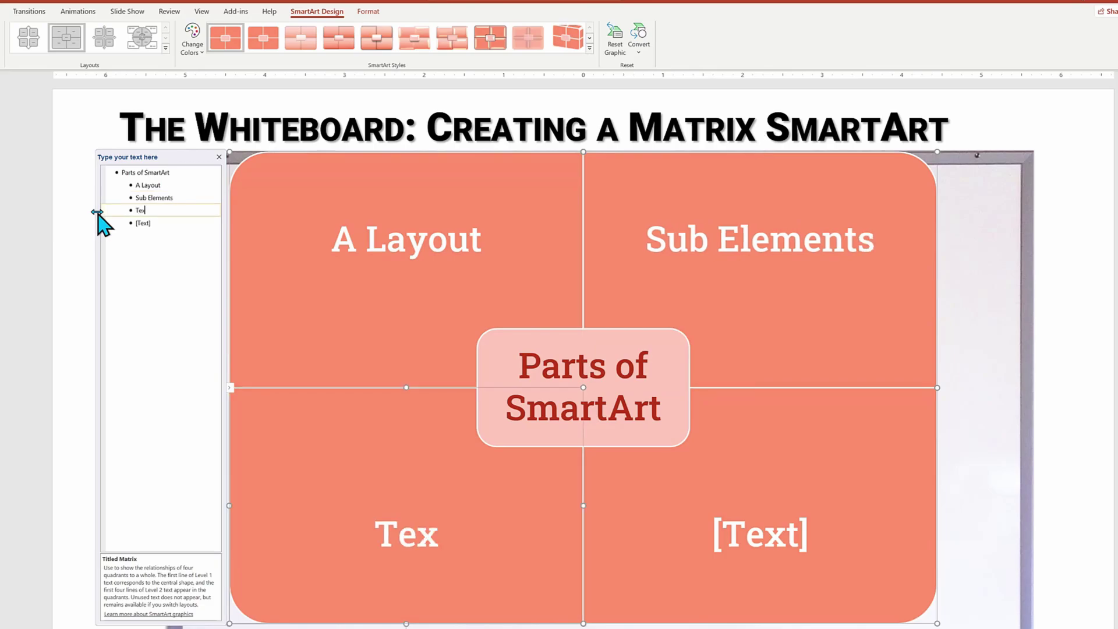
key("Down")
type("Style")
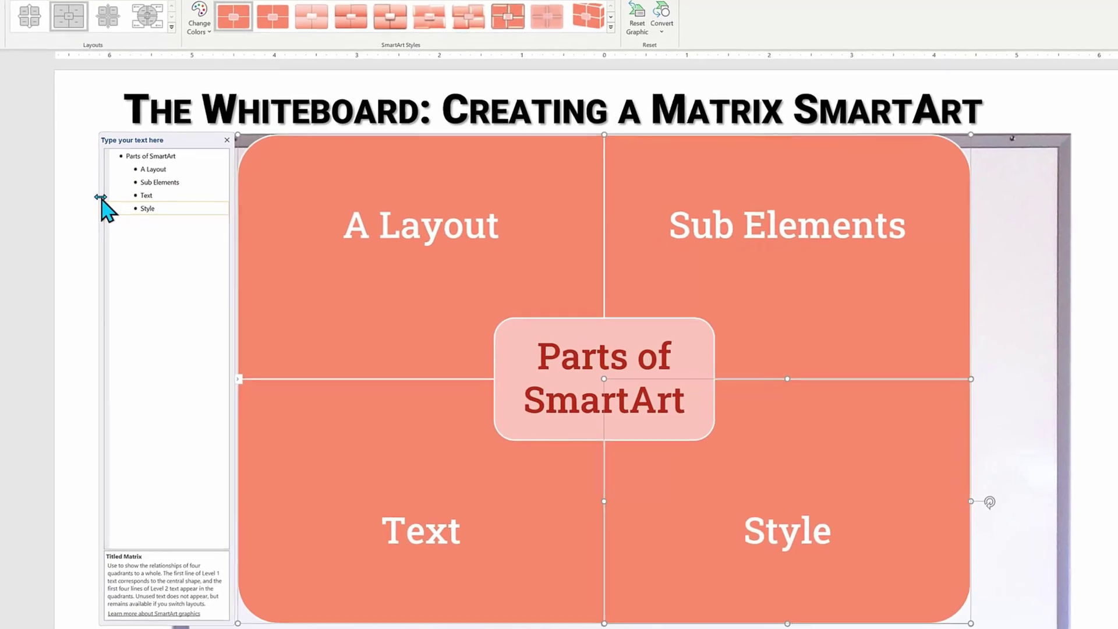
key("Return")
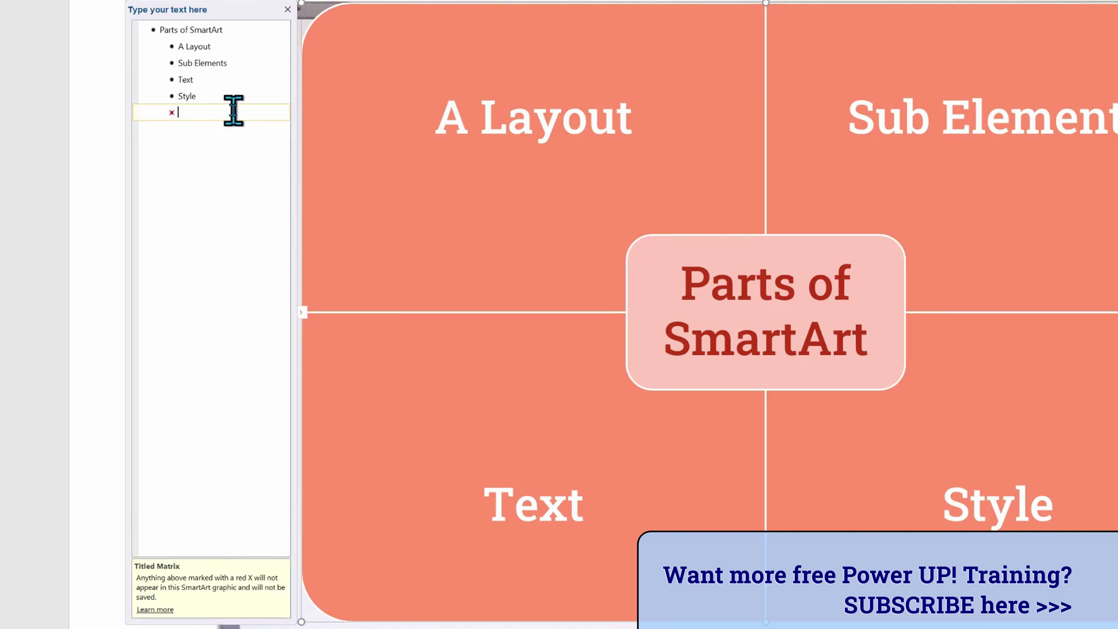
key("shift+Tab")
key("BackSpace")
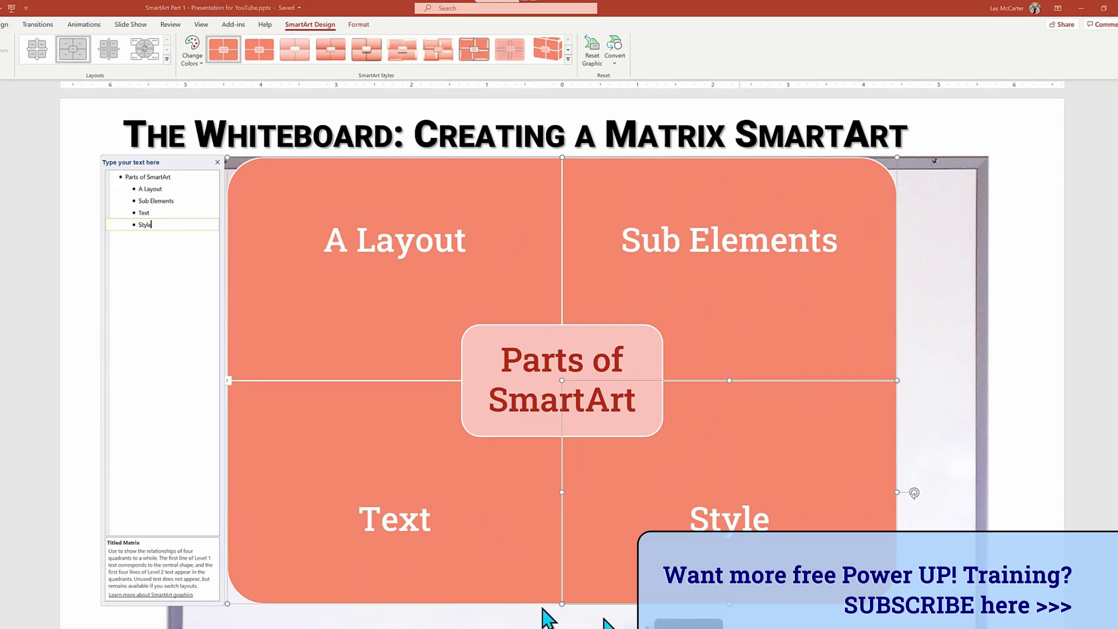
Step: Shrink the matrix from its top-right corner and move it to the whiteboard's centre
left_click(1051, 622)
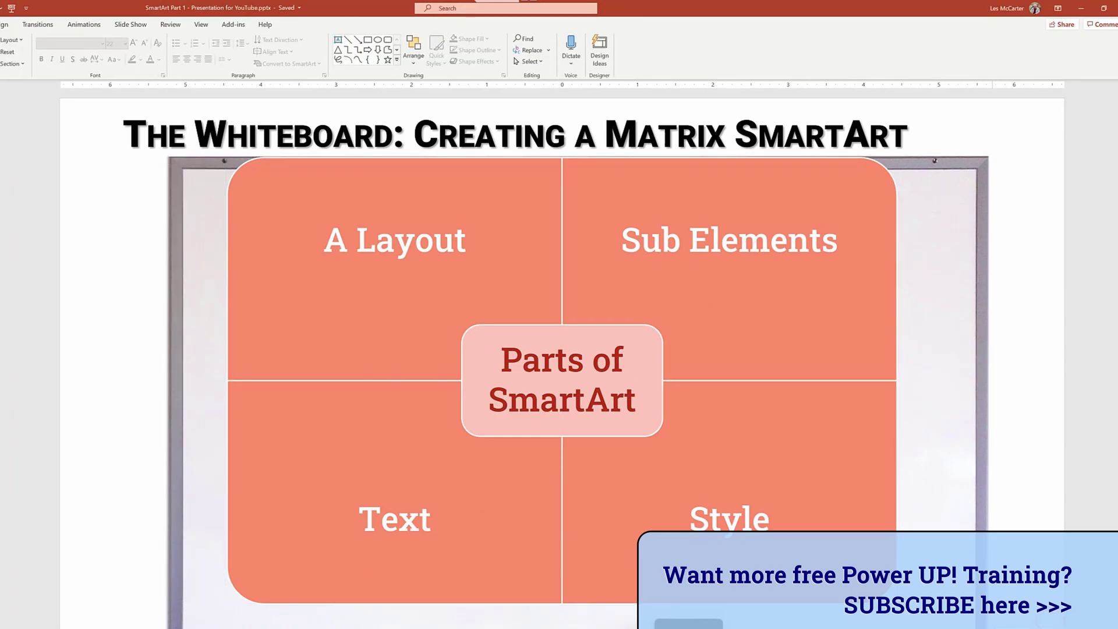
left_click_drag(959, 624, 160, 144)
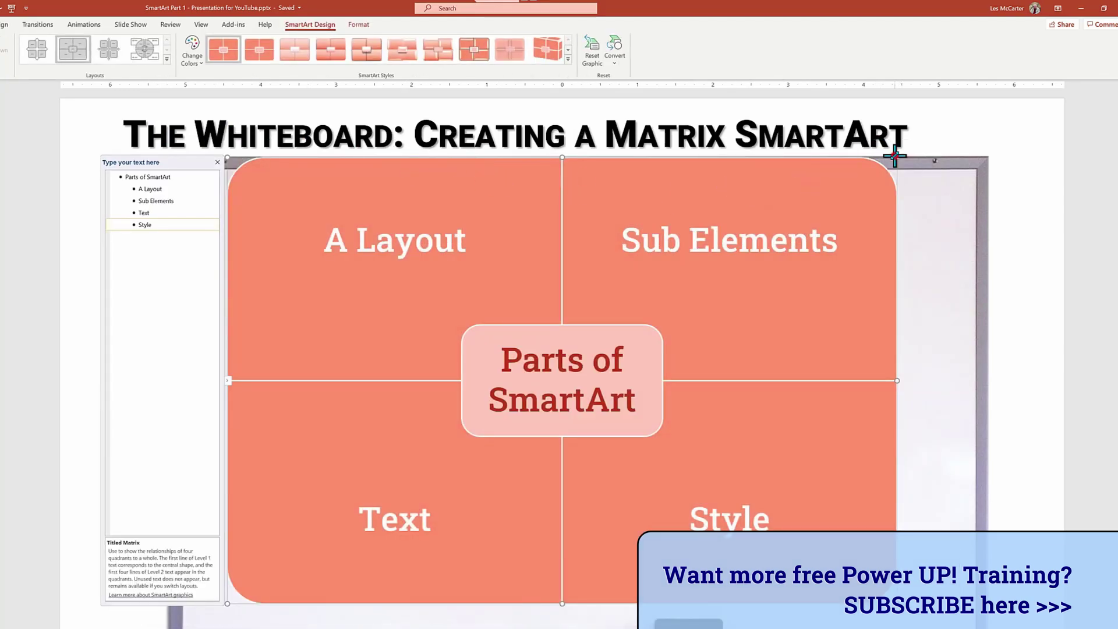
left_click_drag(897, 157, 678, 273)
left_click_drag(583, 274, 704, 253)
key("Escape")
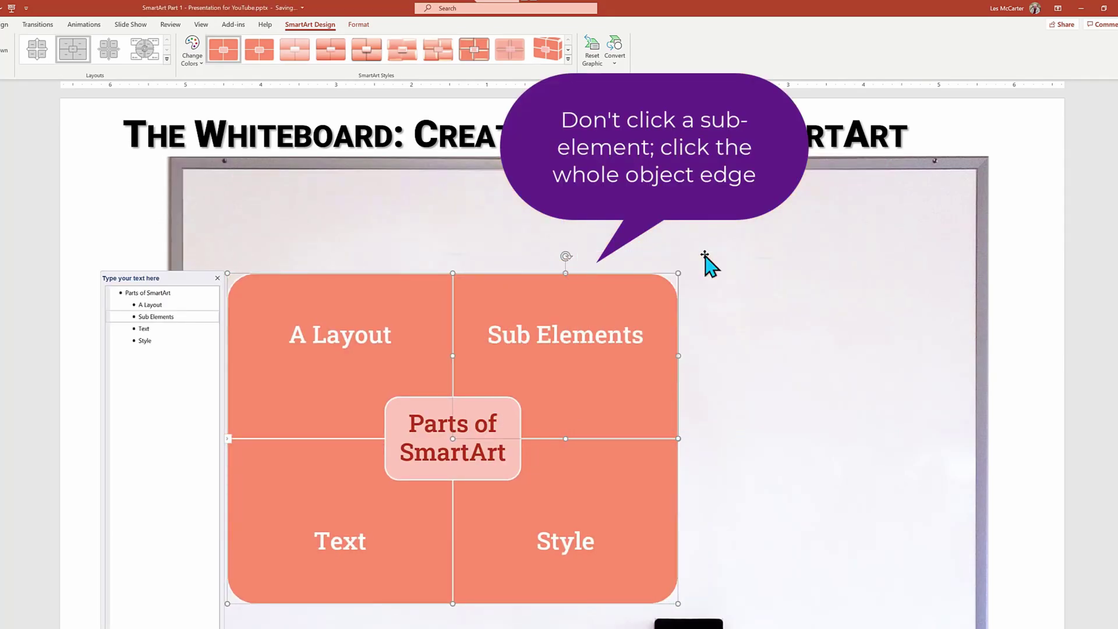
left_click(678, 281)
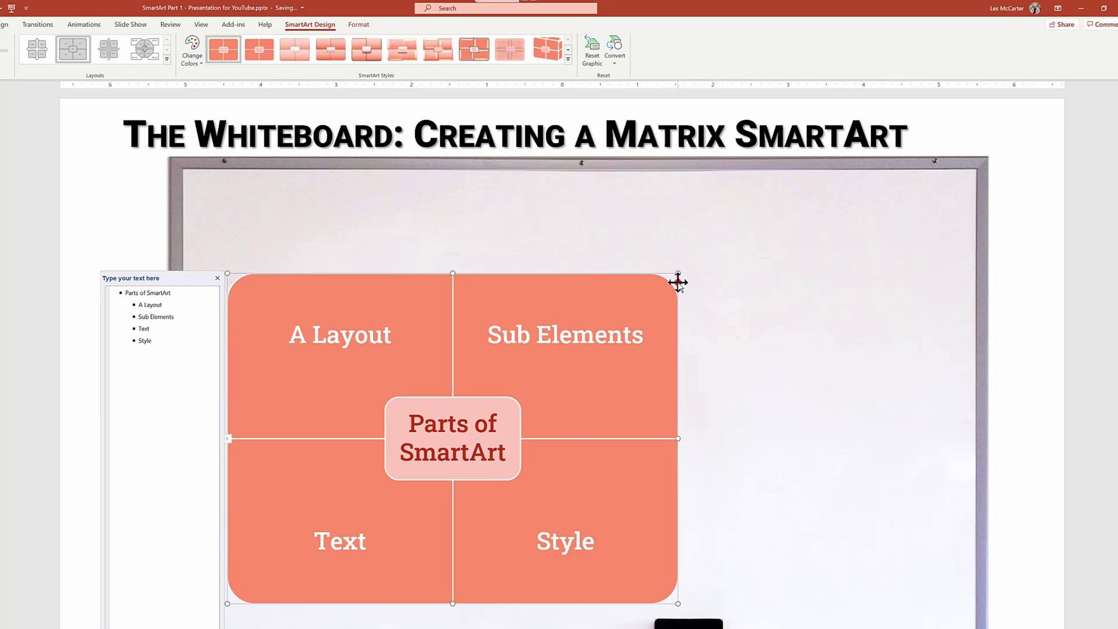
left_click_drag(678, 282, 843, 220)
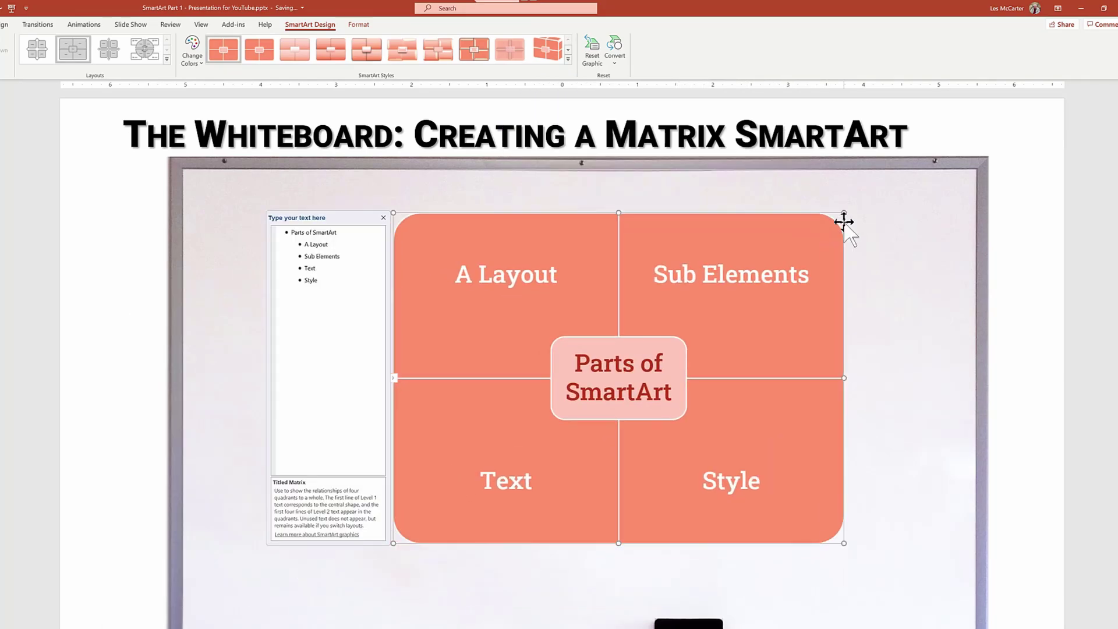
Step: Apply a colourful scheme and make the lower-left Text label blue
left_click(202, 66)
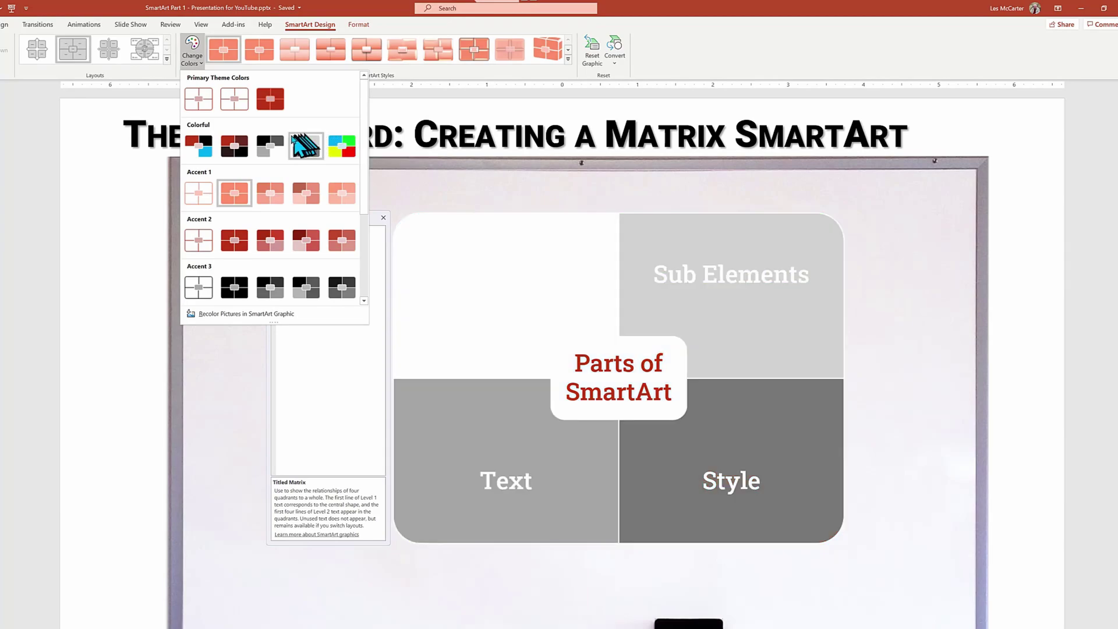
left_click(199, 149)
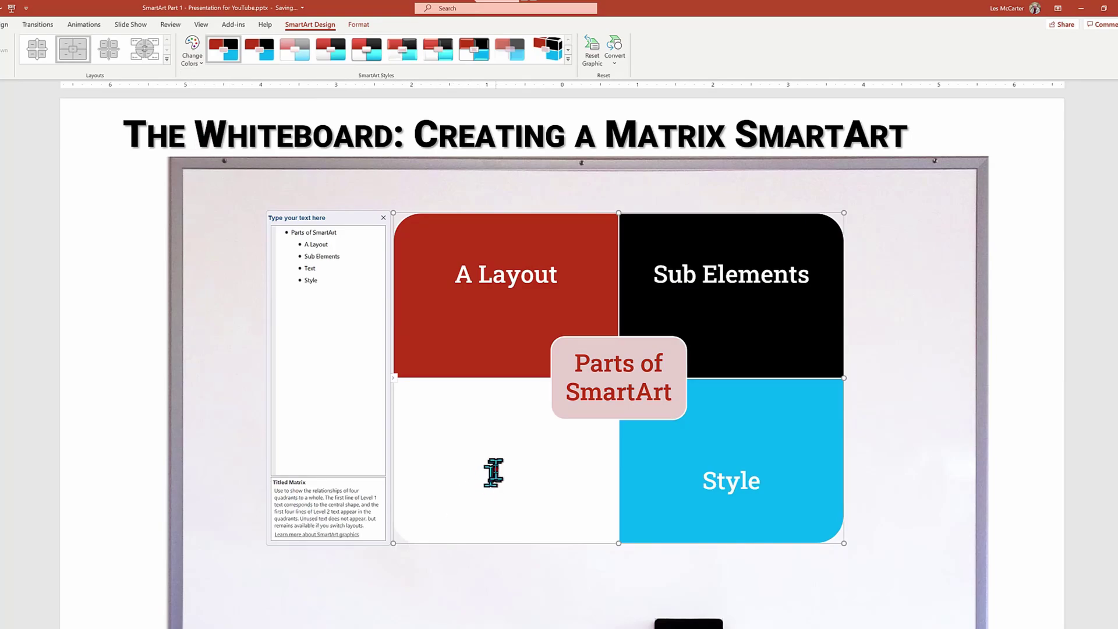
left_click(493, 471)
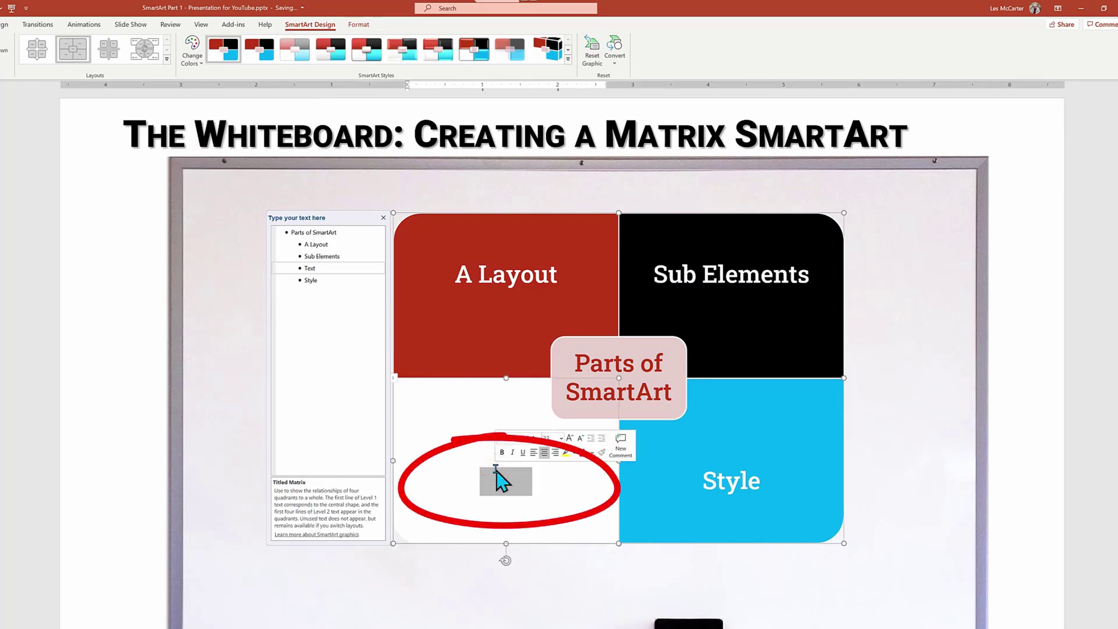
left_click(592, 452)
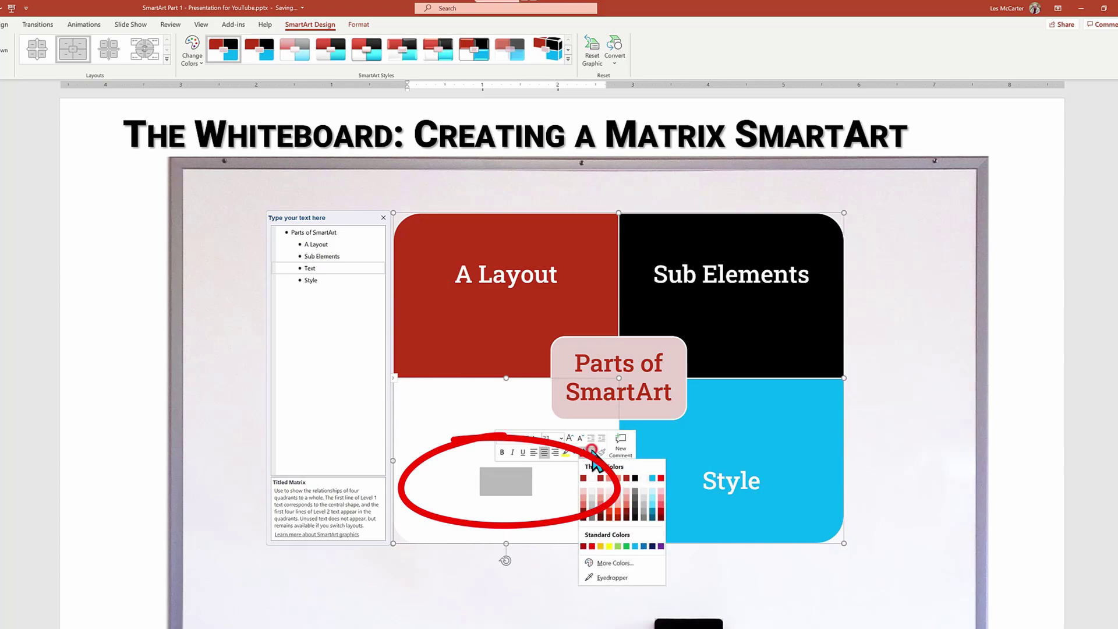
left_click(645, 546)
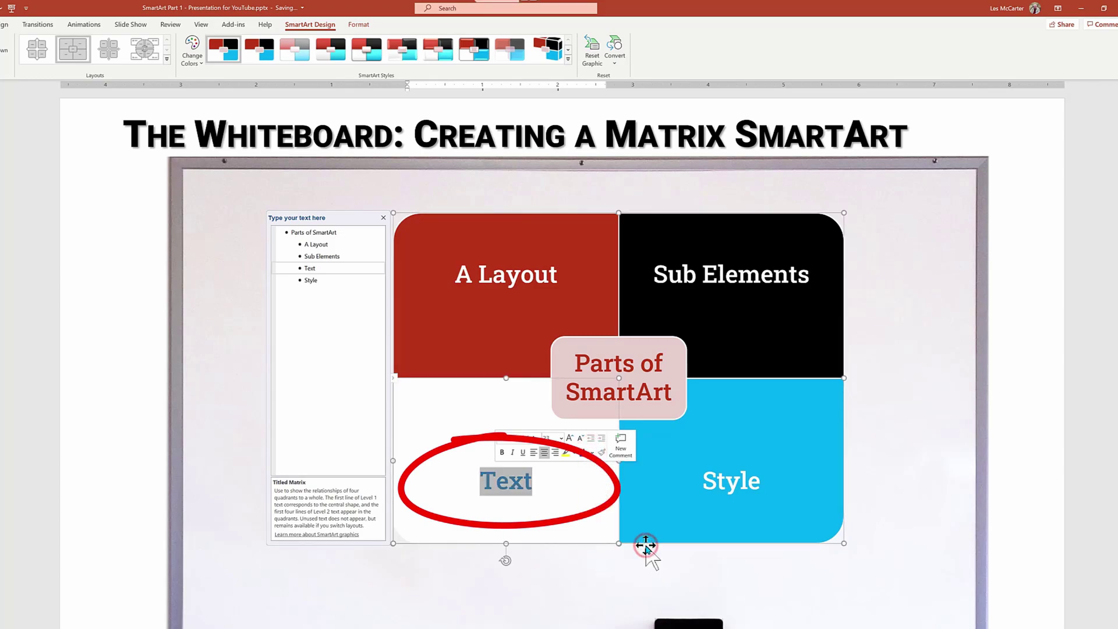
left_click(888, 499)
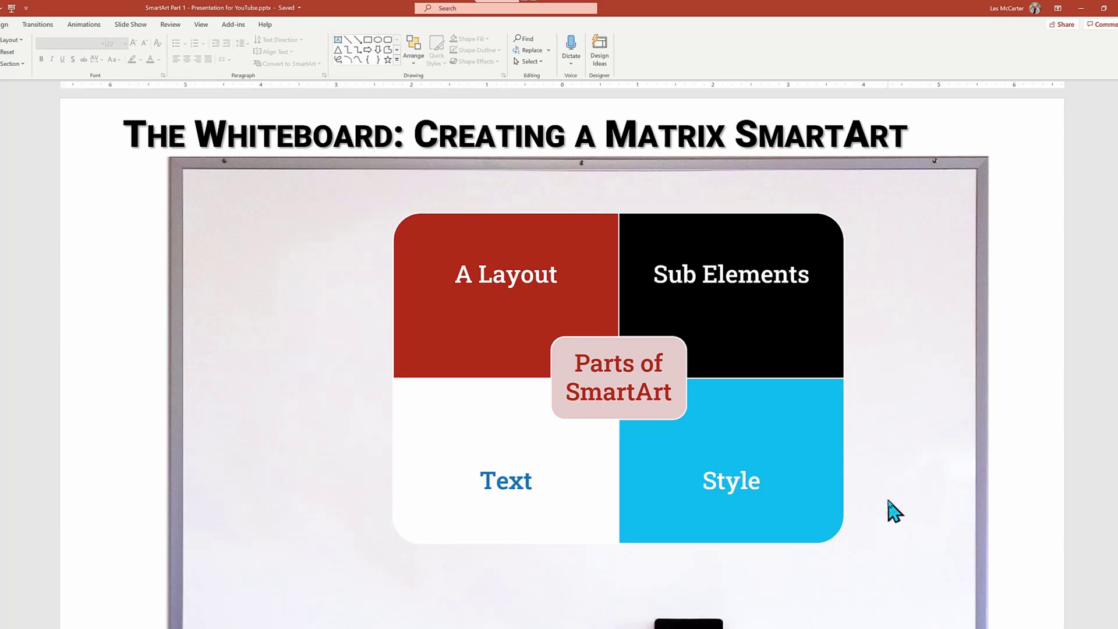
Step: Recolour the matrix with Colorful Range - Accent Colors 2 to 3
left_click(643, 215)
left_click(198, 62)
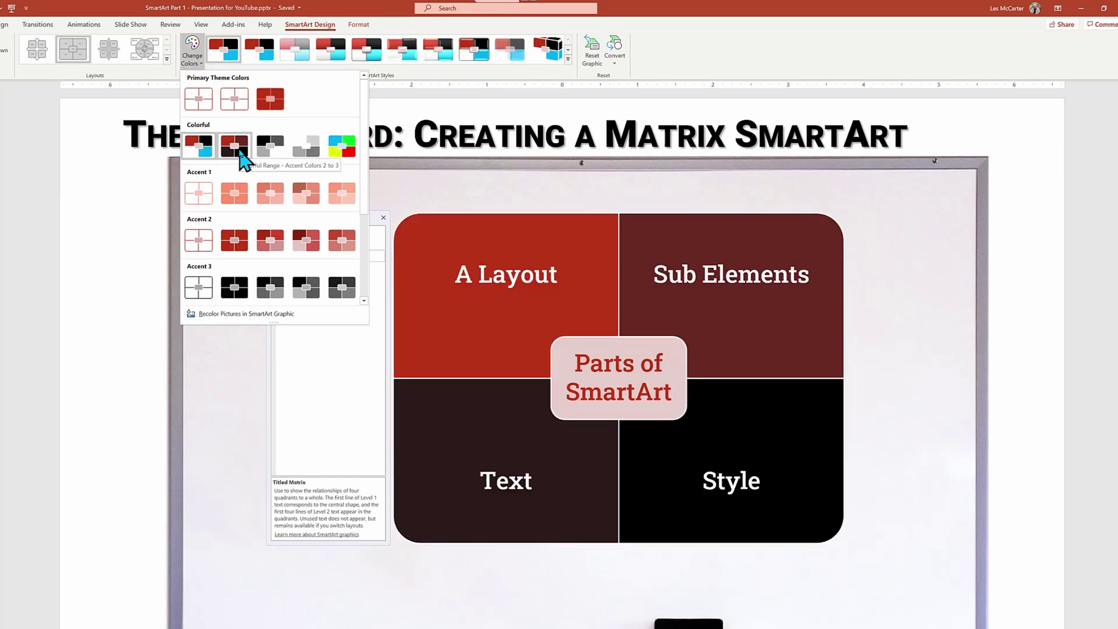
left_click(240, 151)
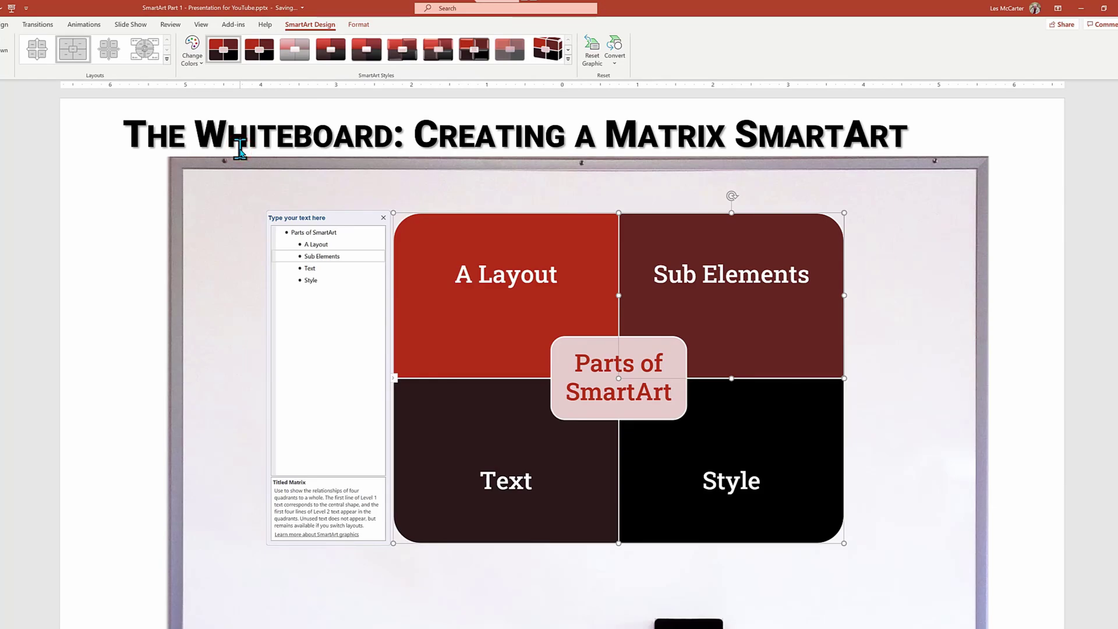
Step: Apply a tilted 3-D SmartArt style to the matrix and view the result
left_click(568, 60)
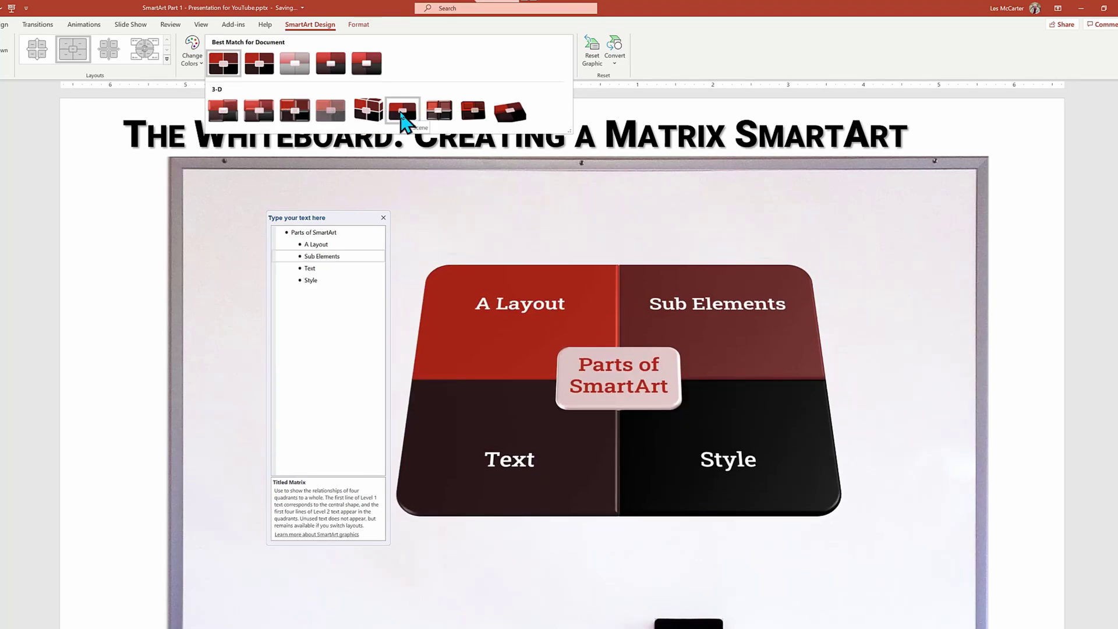
left_click(470, 111)
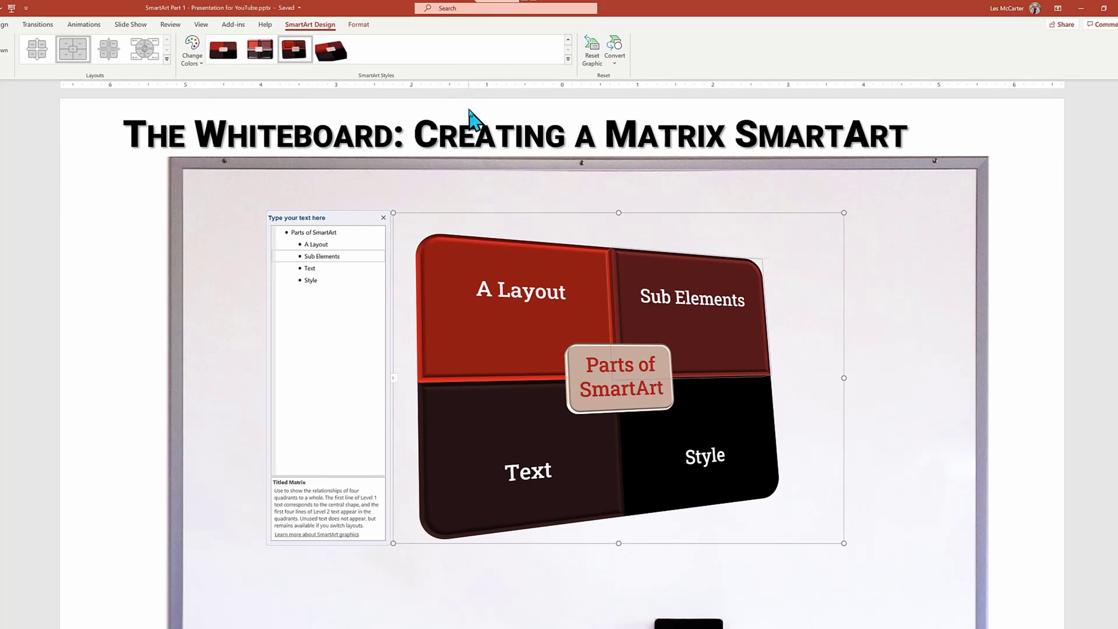
left_click(896, 313)
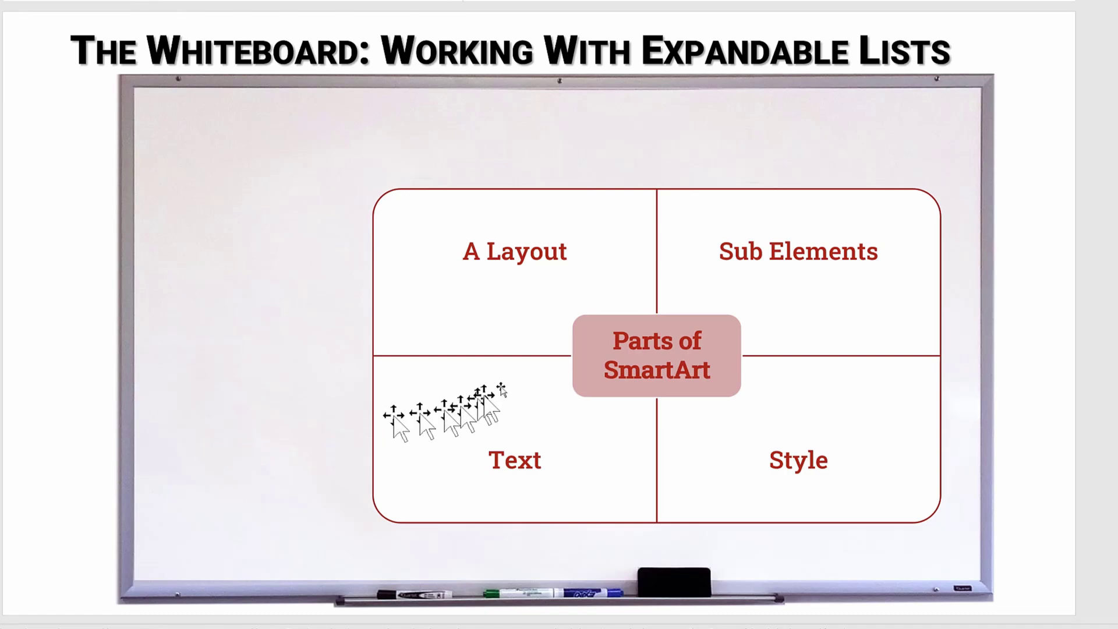
left_click(579, 357)
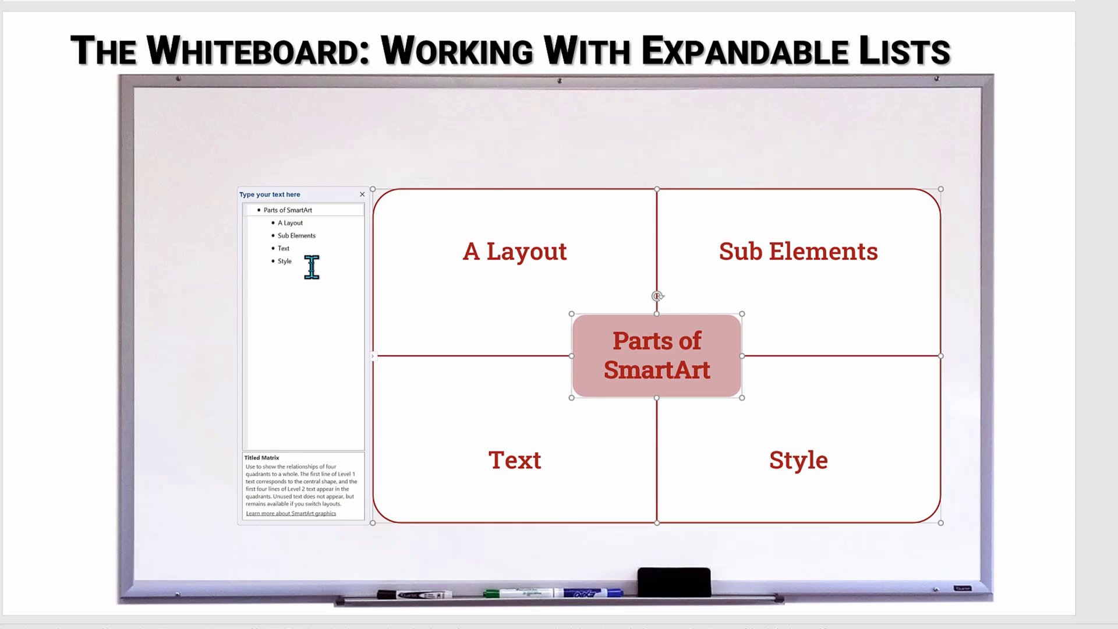
left_click(313, 223)
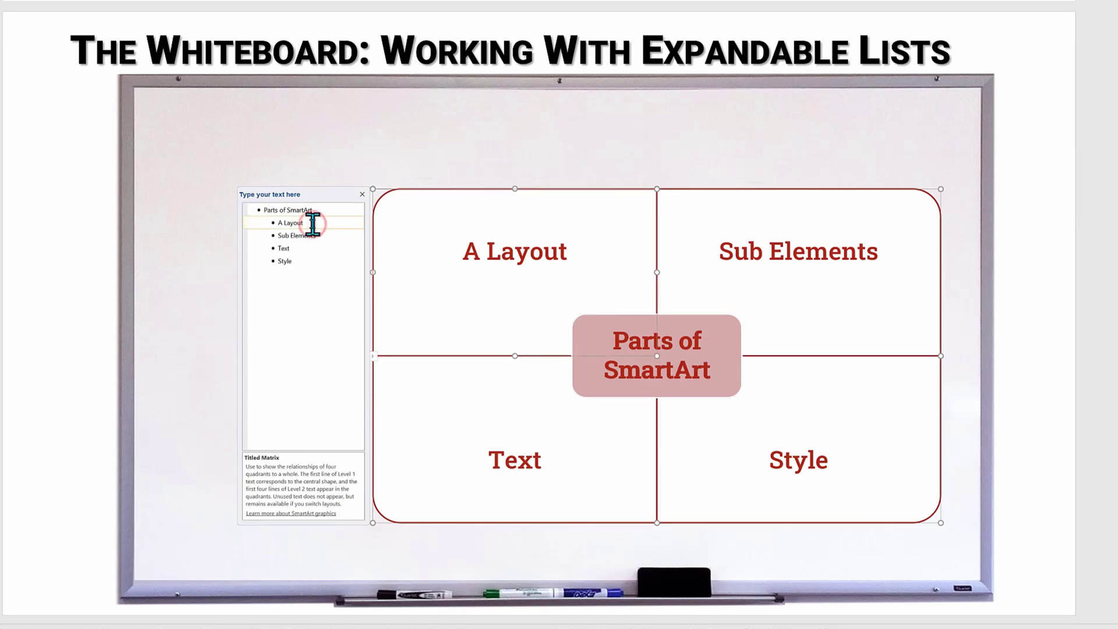
key("Return")
key("Tab")
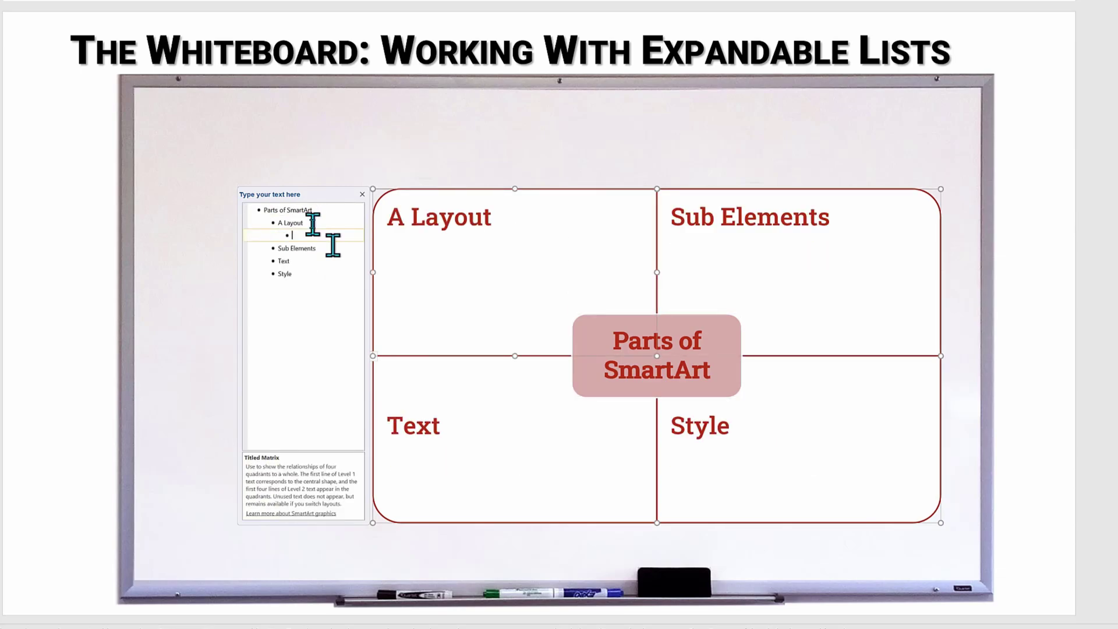
type("Bullet 1")
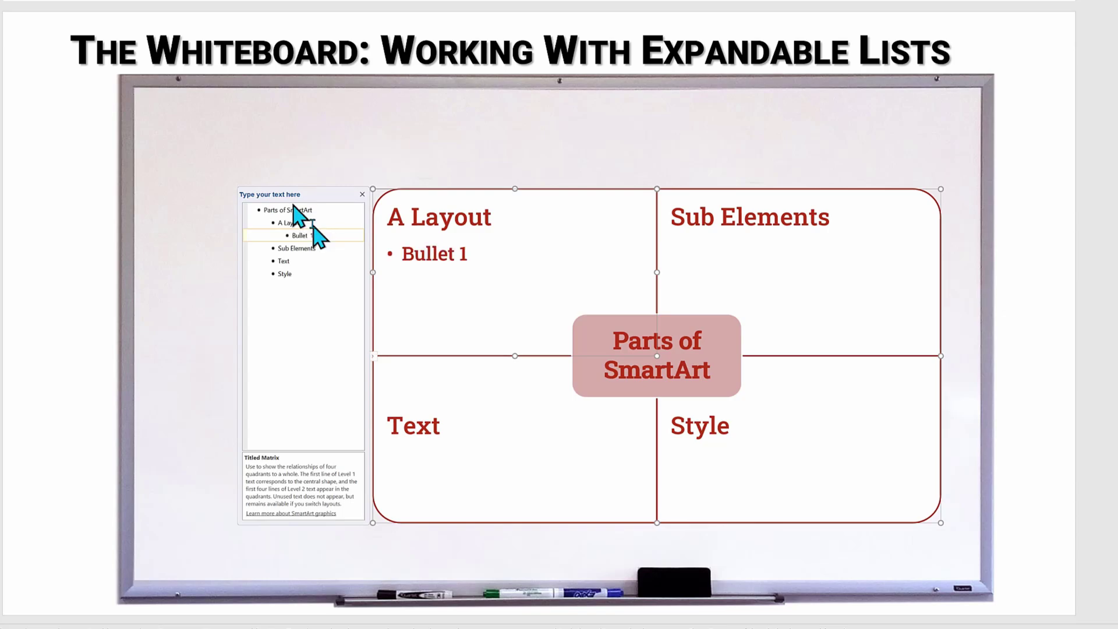
key("Return")
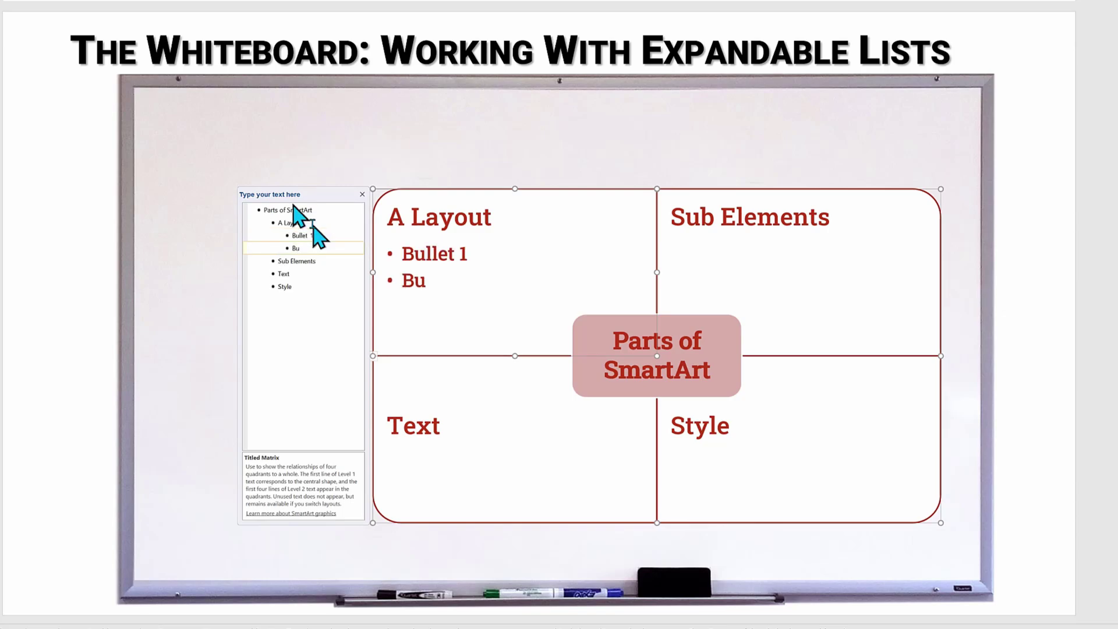
type("Bullet 2")
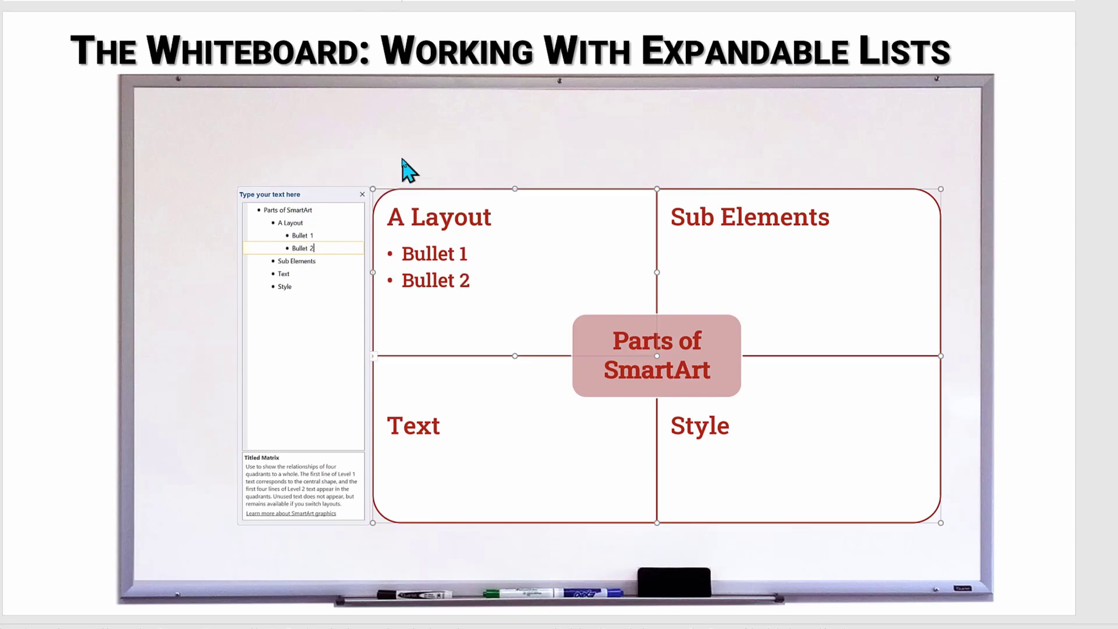
left_click_drag(319, 249, 291, 235)
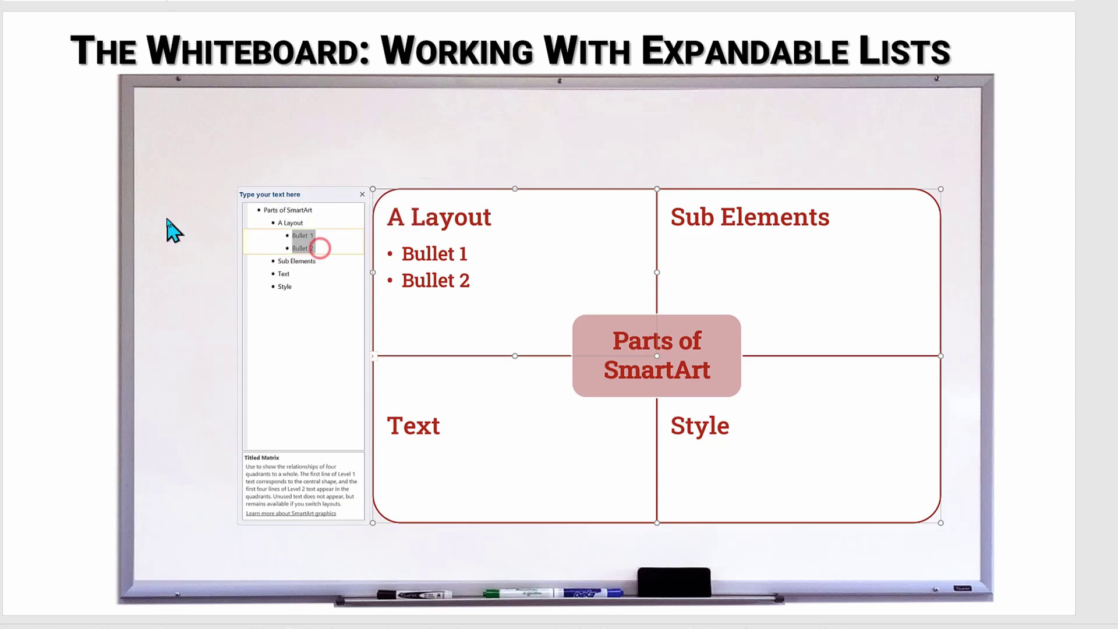
key("Delete")
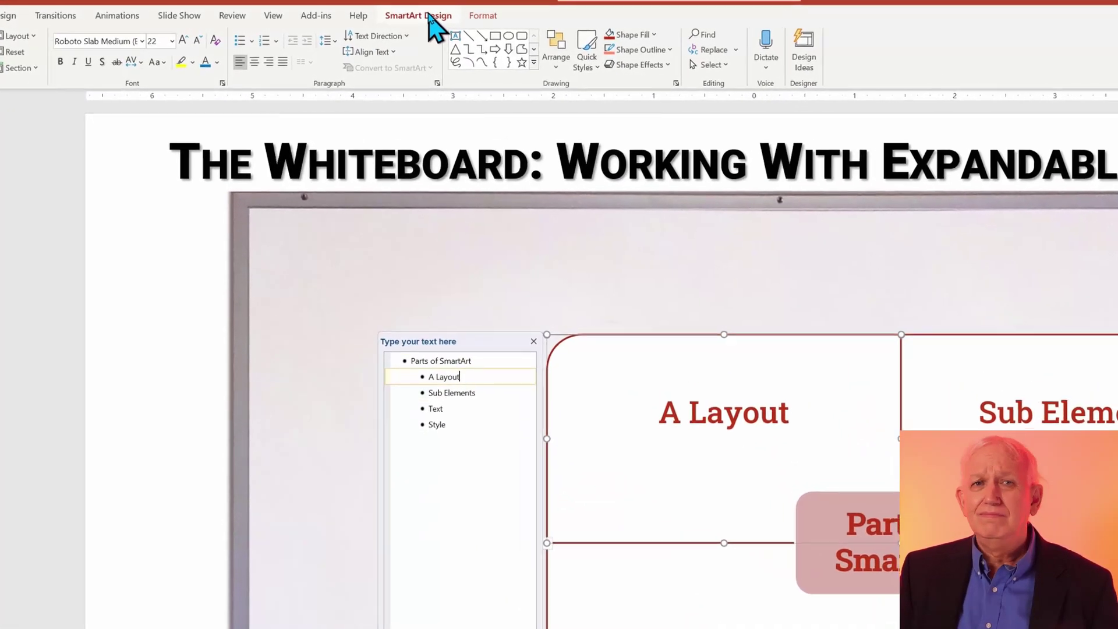
Step: Reselect the matrix and open More Layouts from the SmartArt Design Layouts gallery
left_click(579, 252)
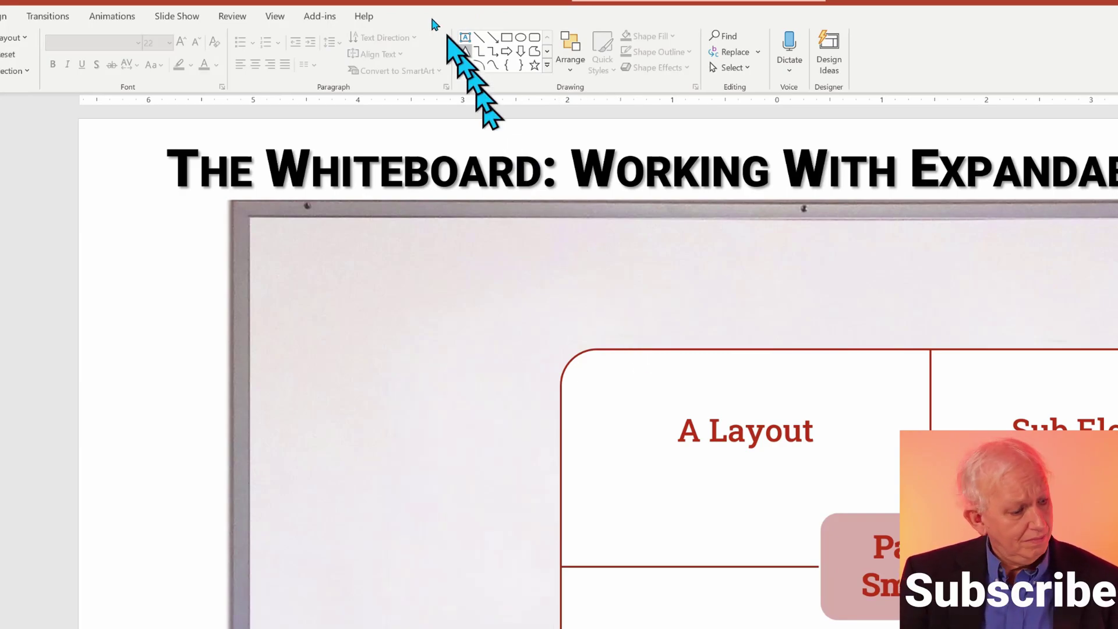
left_click(663, 355)
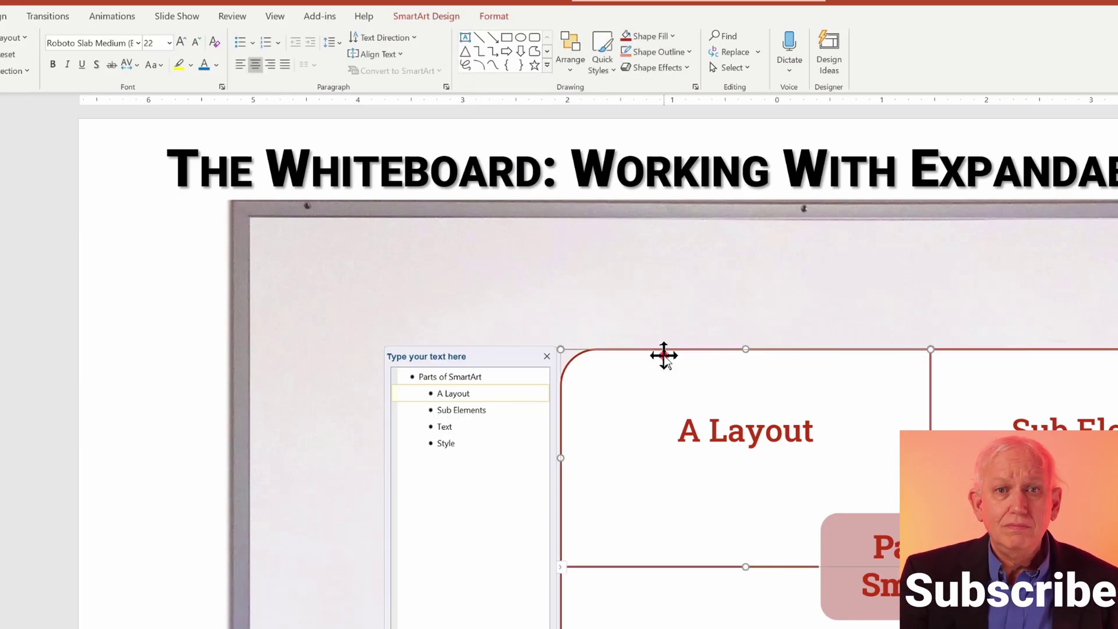
left_click(440, 18)
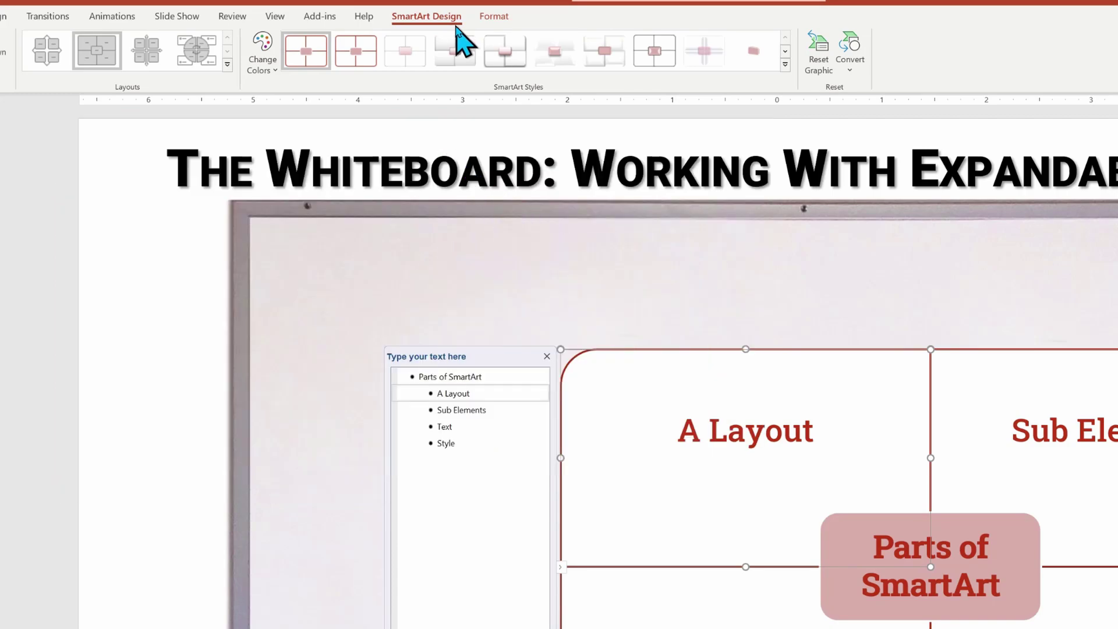
left_click(227, 65)
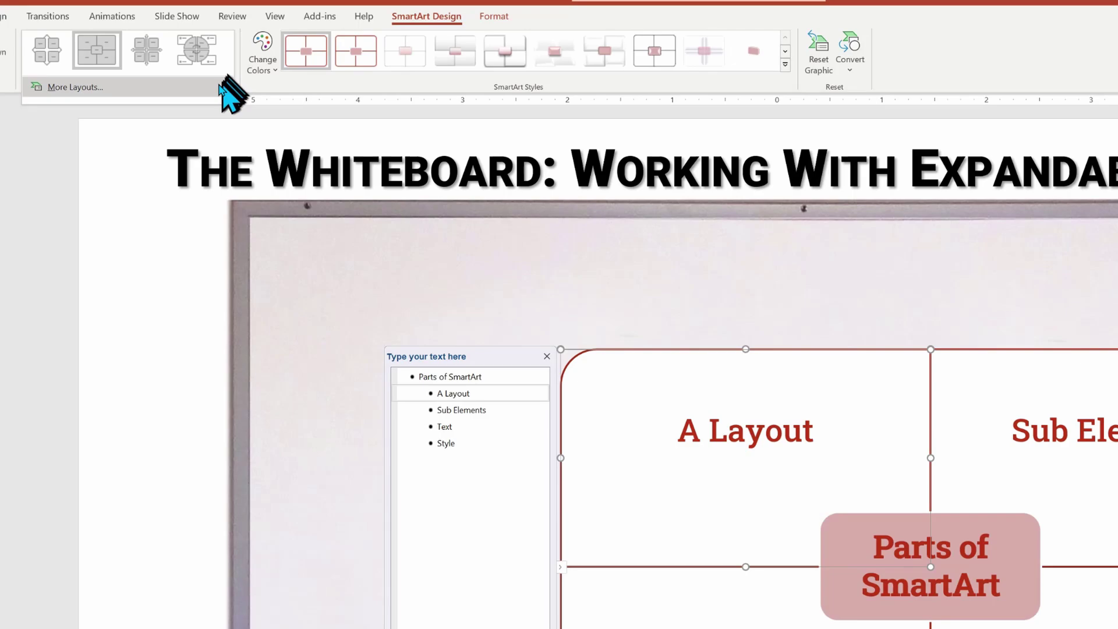
left_click(94, 87)
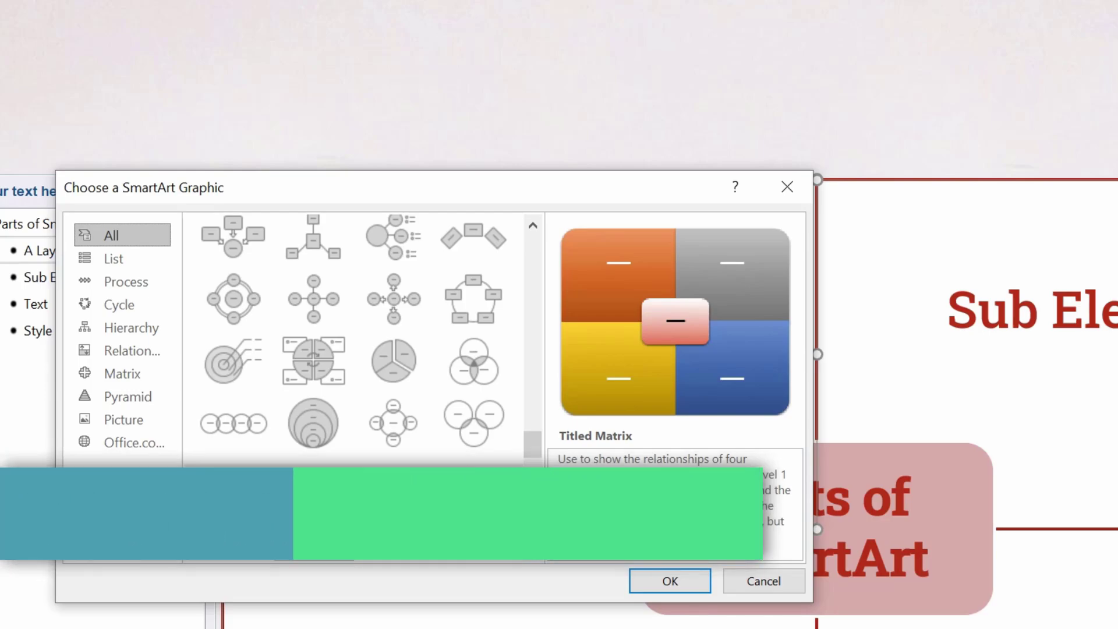
Step: Switch the graphic to the Table List layout from the List category
left_click(107, 263)
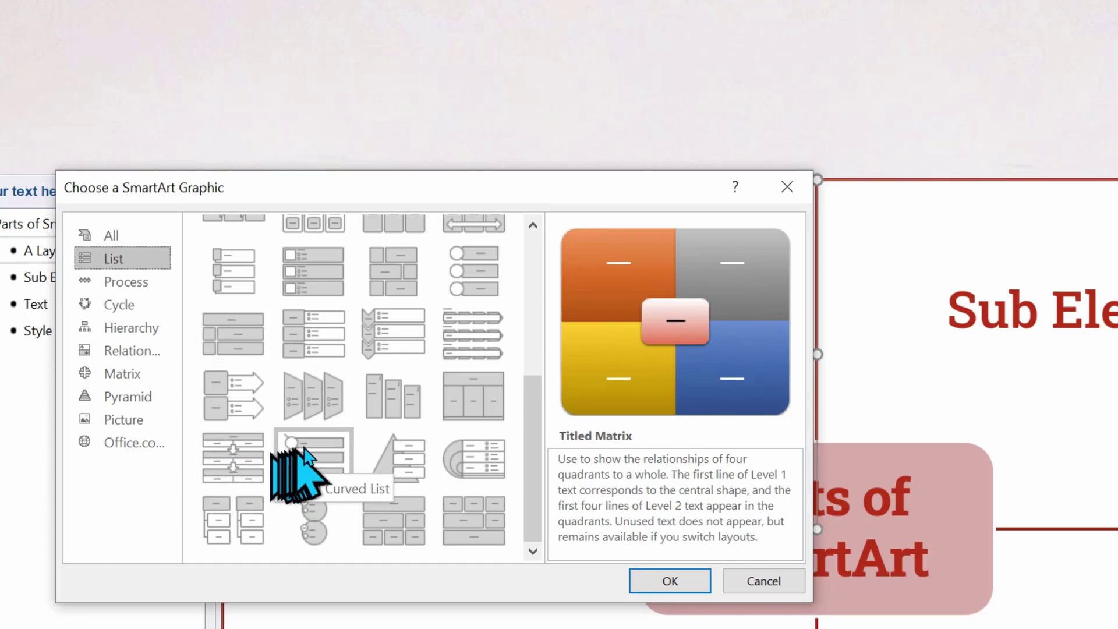
left_click(468, 392)
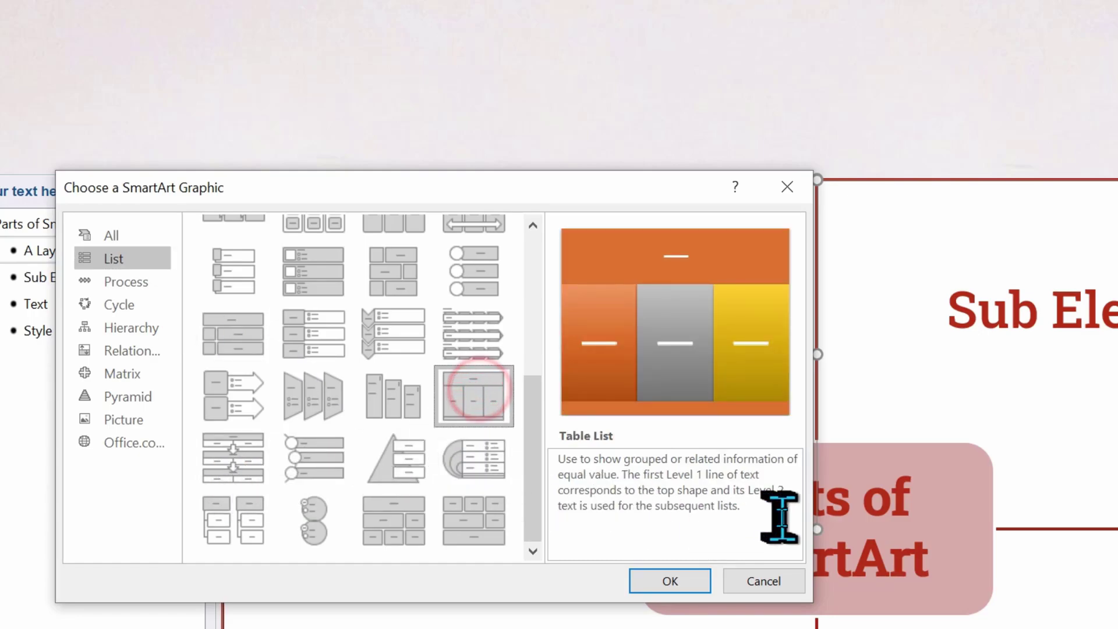
left_click(670, 581)
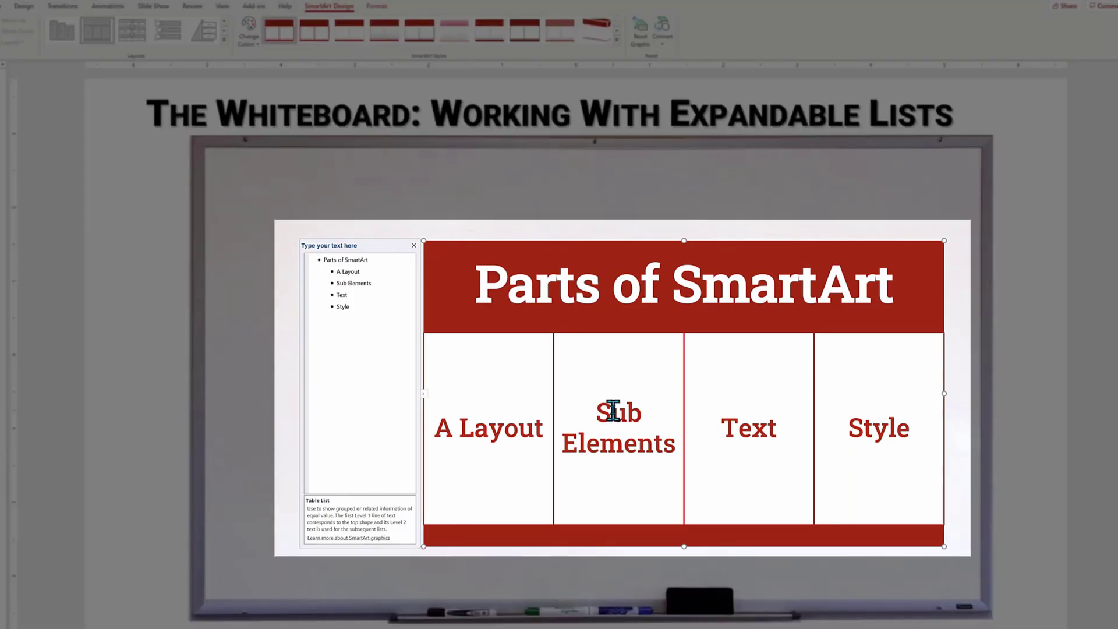
Step: Add Topic 1 and Topic 2 as new items after Style
left_click(367, 312)
key("Return")
type("T")
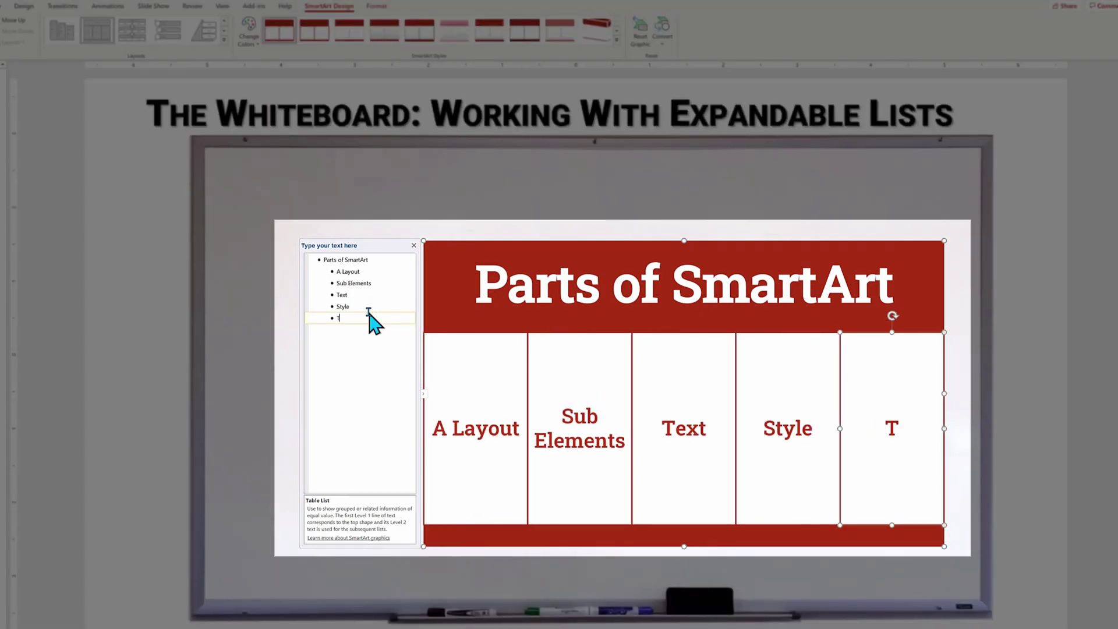
type("opic 1")
key("Return")
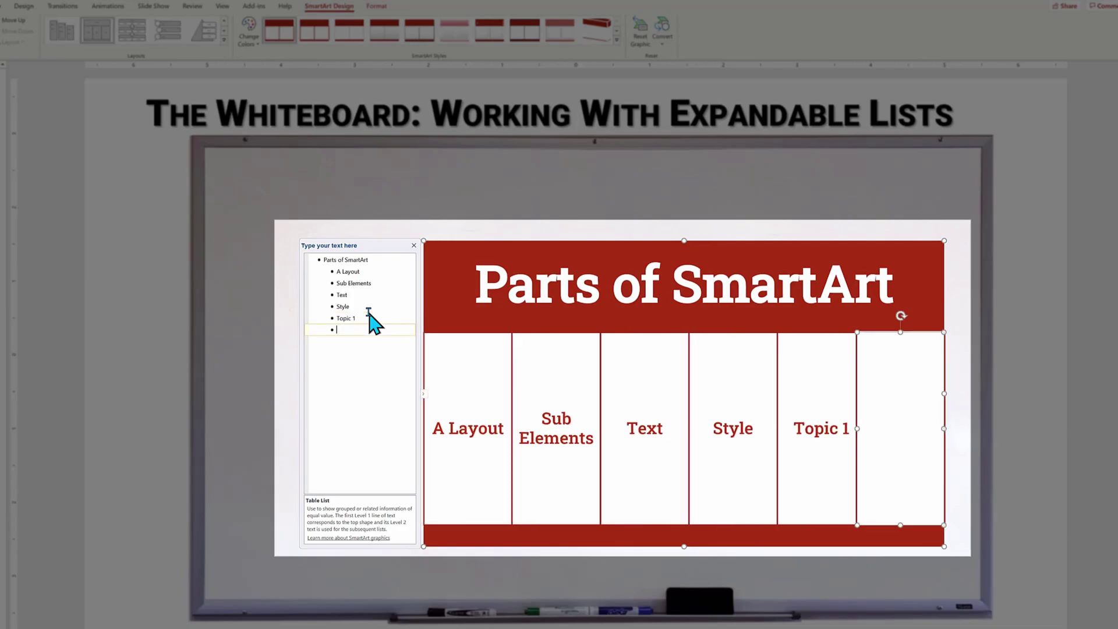
type("Topic 2")
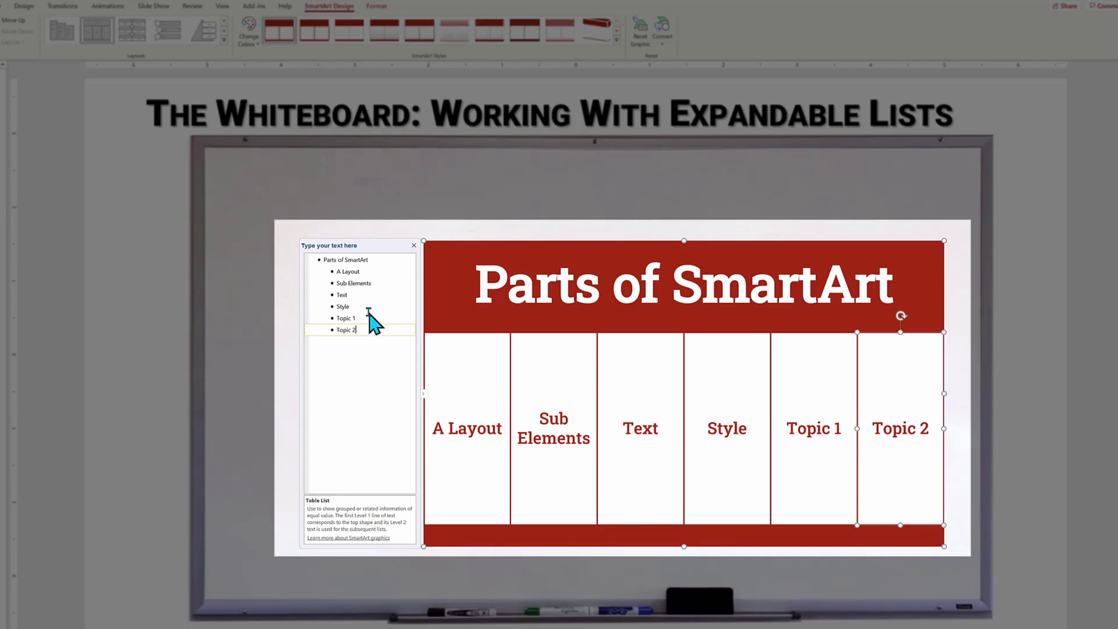
Step: Add two sub-bullets under Topic 1, then delete both
left_click(367, 318)
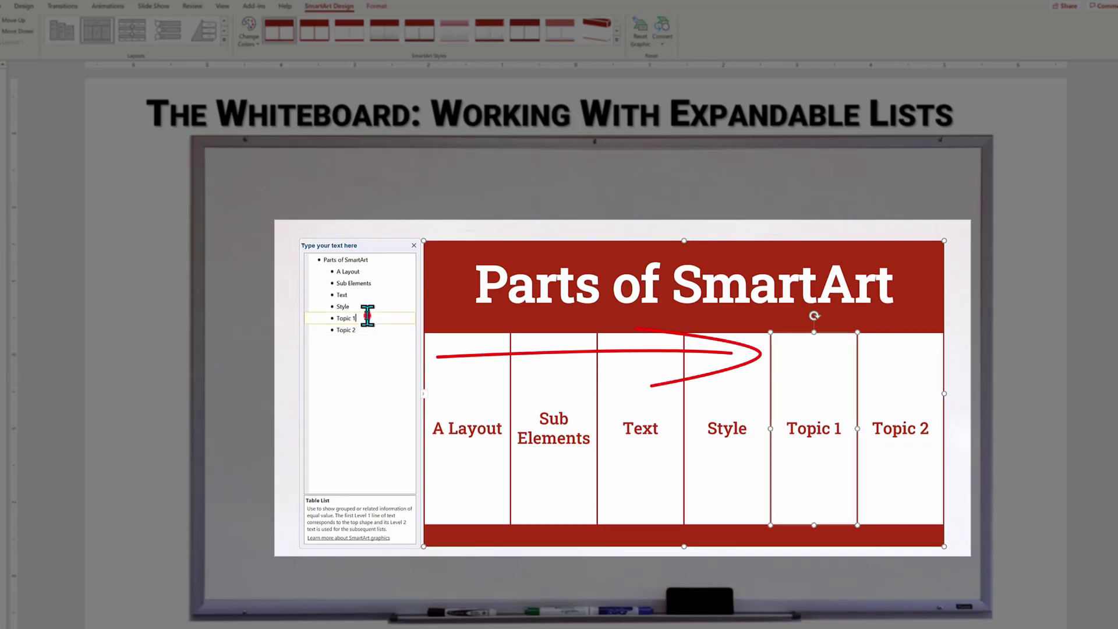
key("Return")
key("Tab")
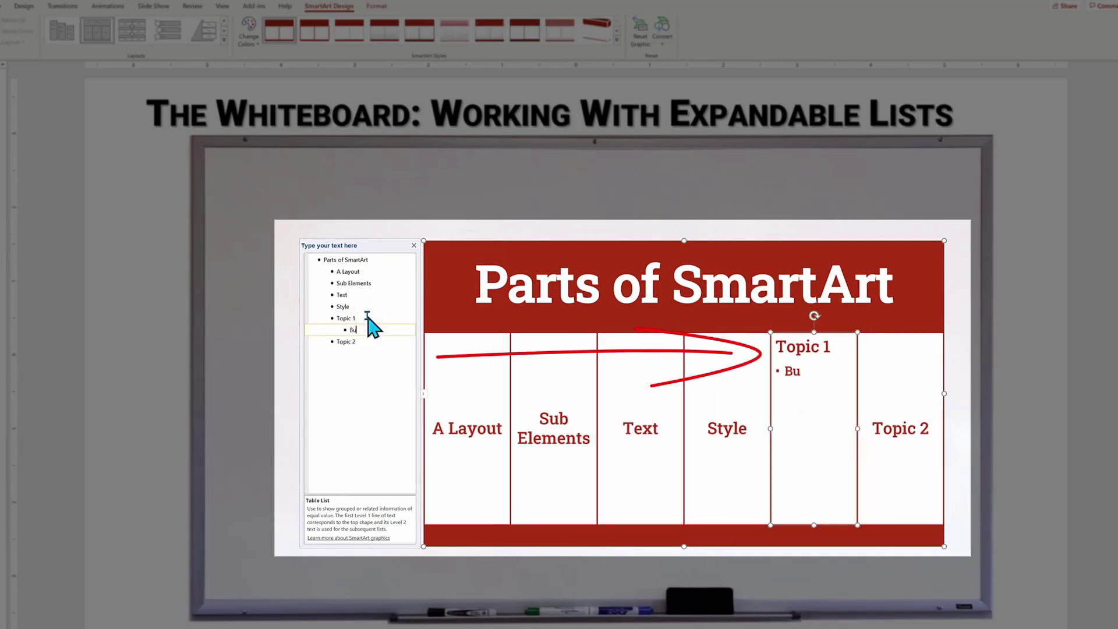
key("Return")
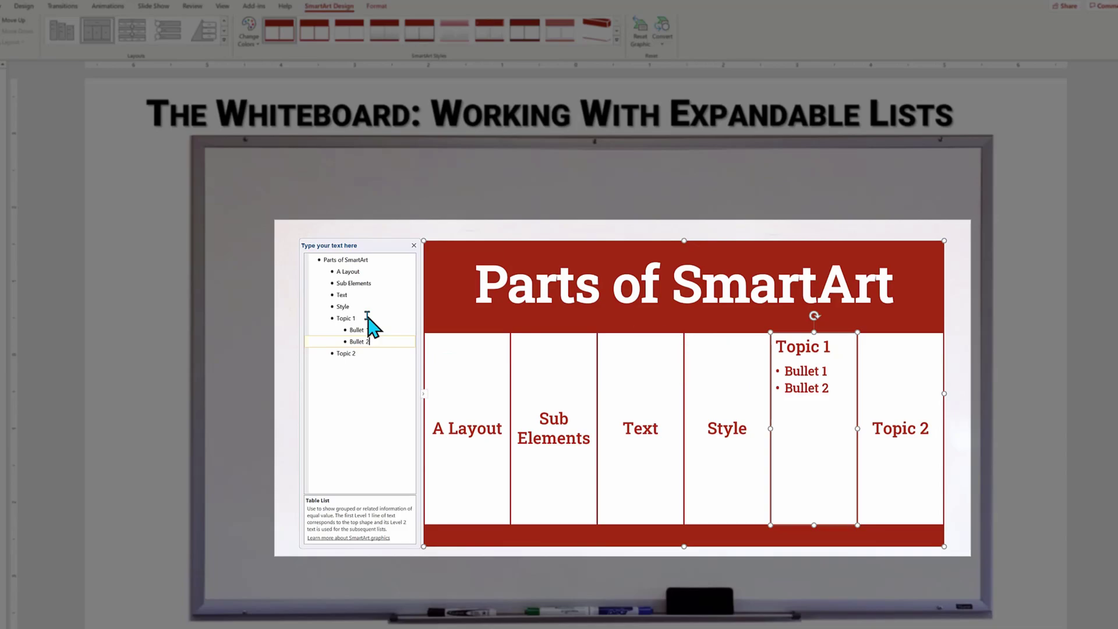
key("shift+Up")
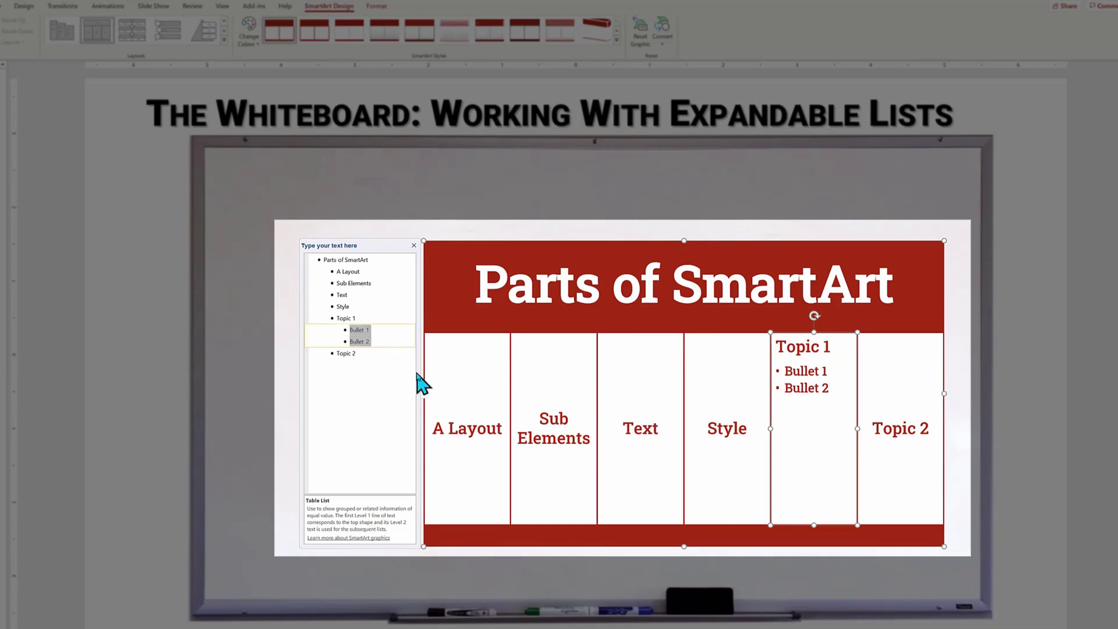
key("Delete")
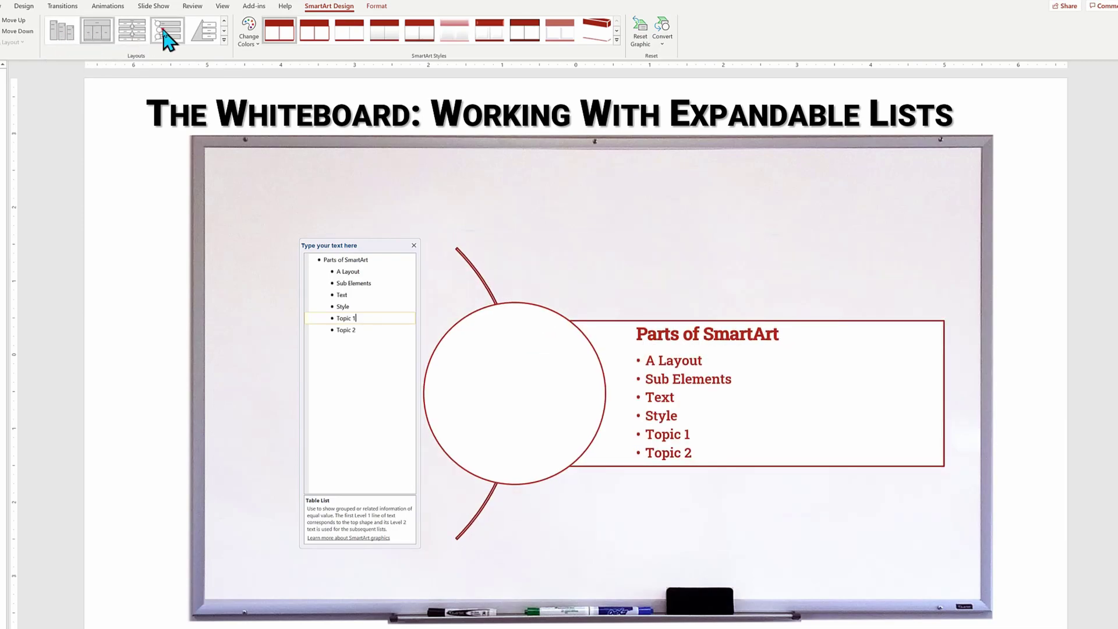
Step: Apply Vertical Curved List and promote Topic 1 and Topic 2 to top-level entries
left_click(165, 34)
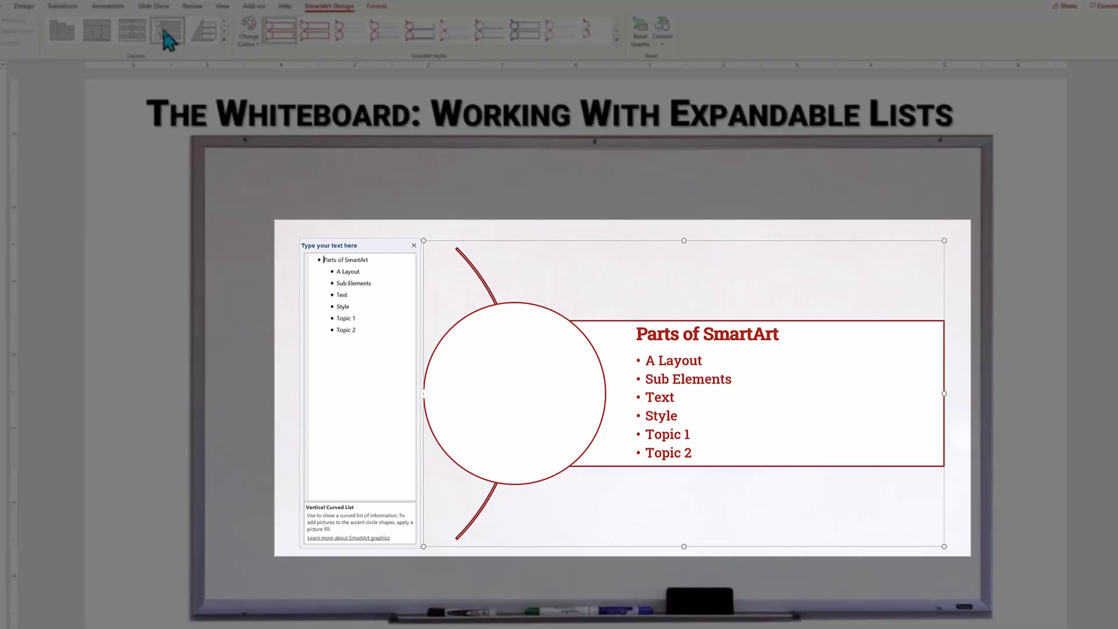
left_click(340, 318)
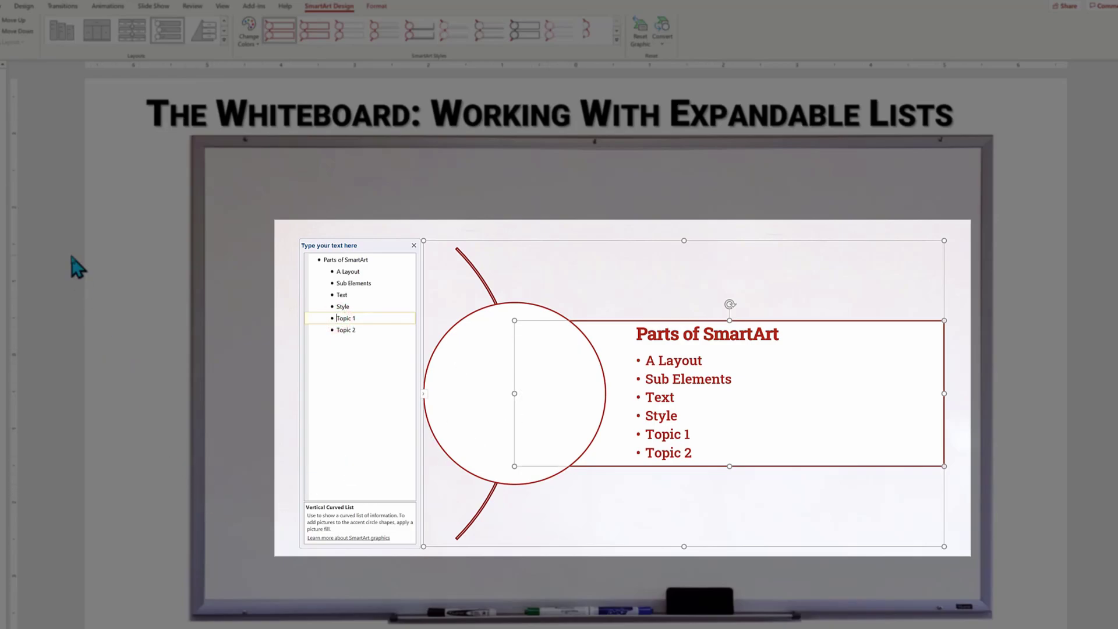
key("shift+Tab")
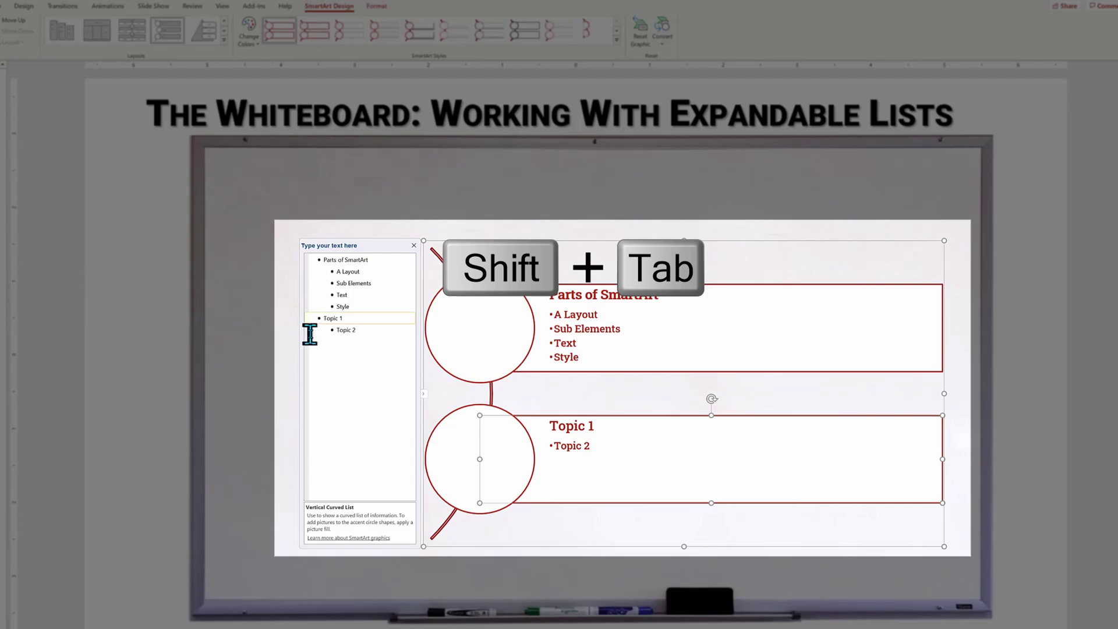
left_click(335, 330)
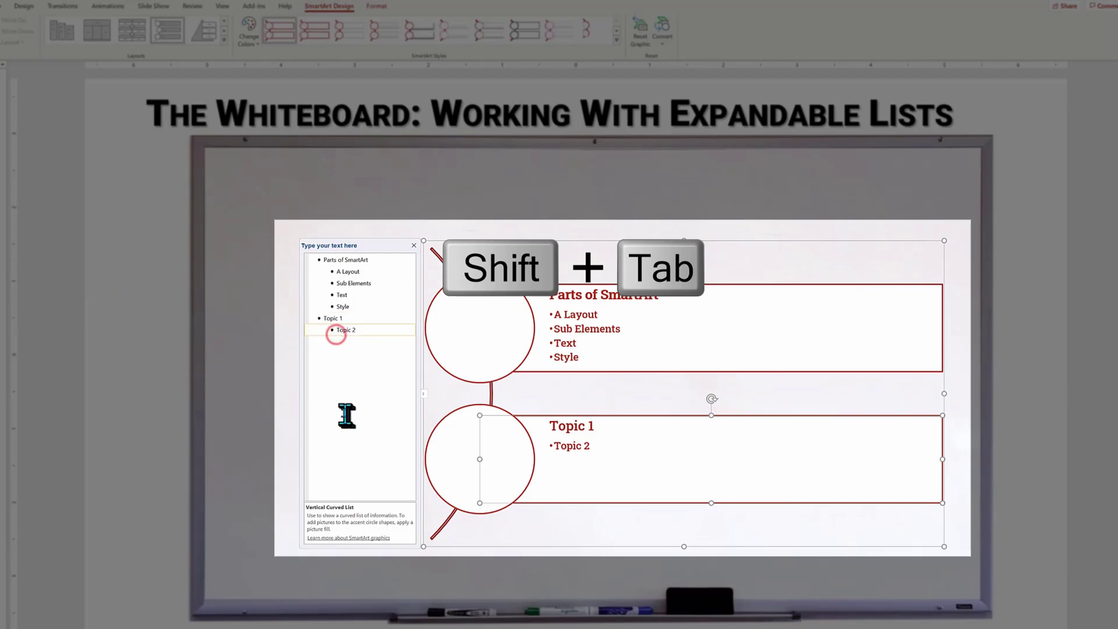
key("shift+Tab")
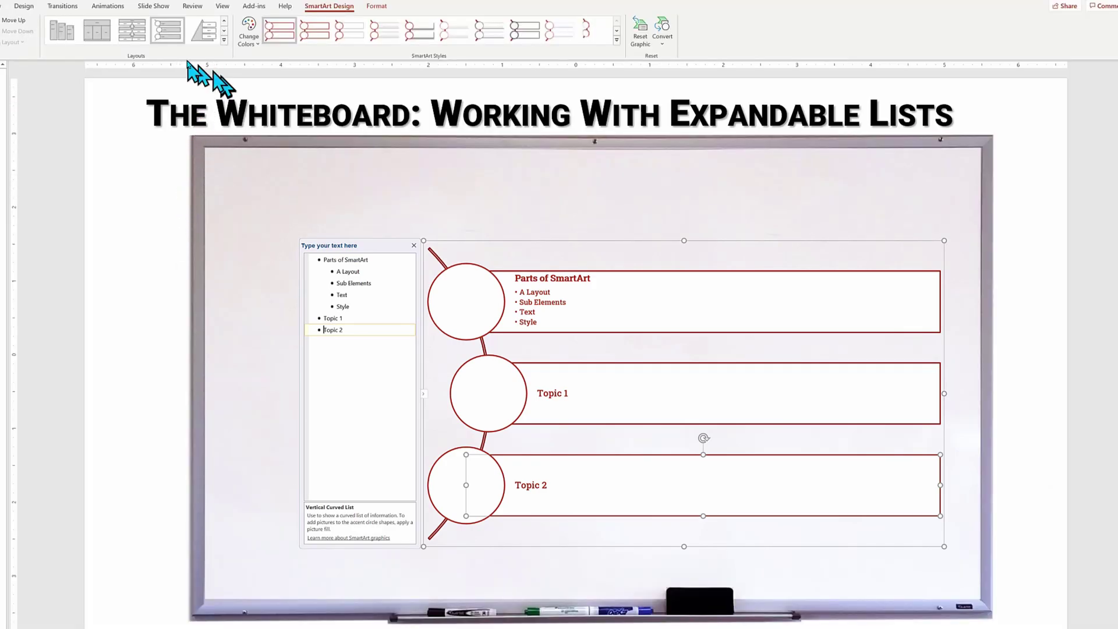
Step: Apply the Segmented Process layout from the full SmartArt Layouts gallery
left_click(225, 39)
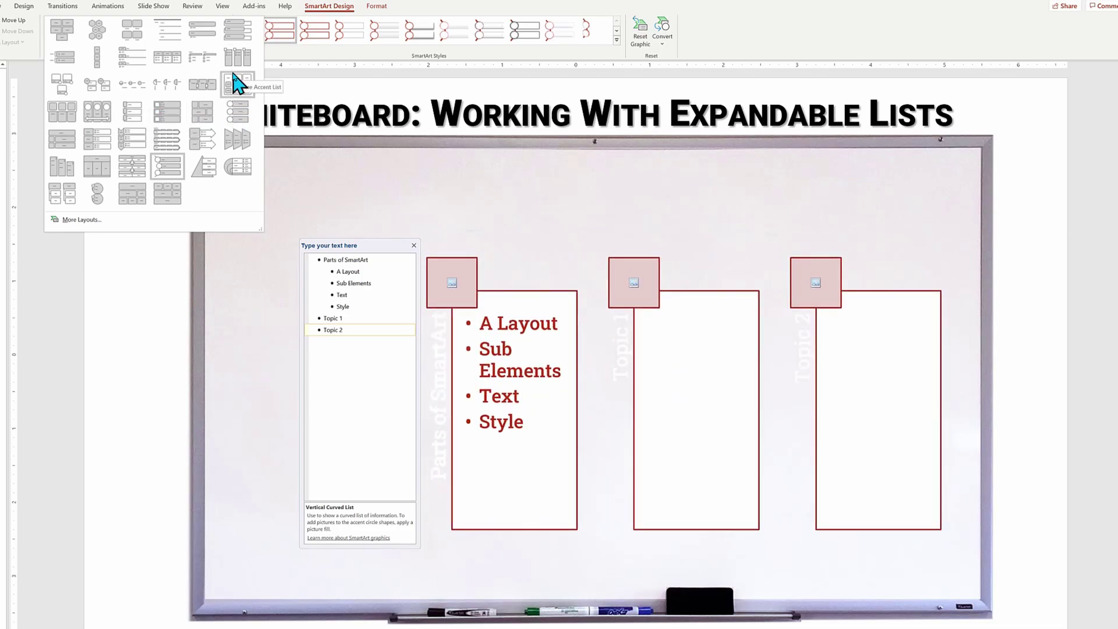
left_click(126, 168)
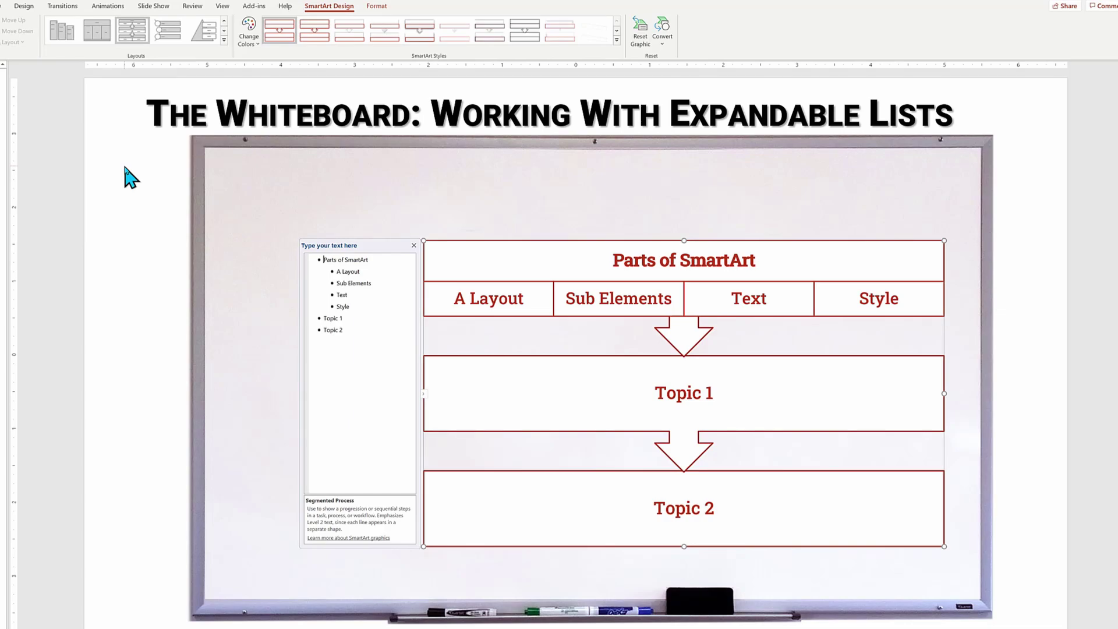
Step: Recolour the graphic in red, green and blue and apply the Bird's Eye Scene 3-D style
left_click(256, 43)
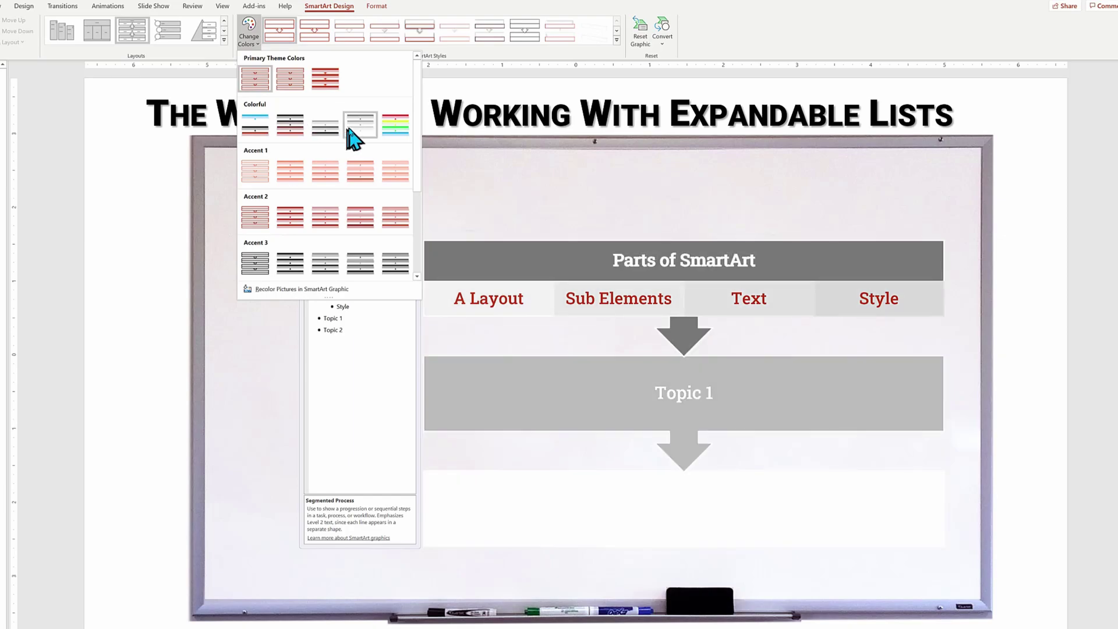
left_click(389, 126)
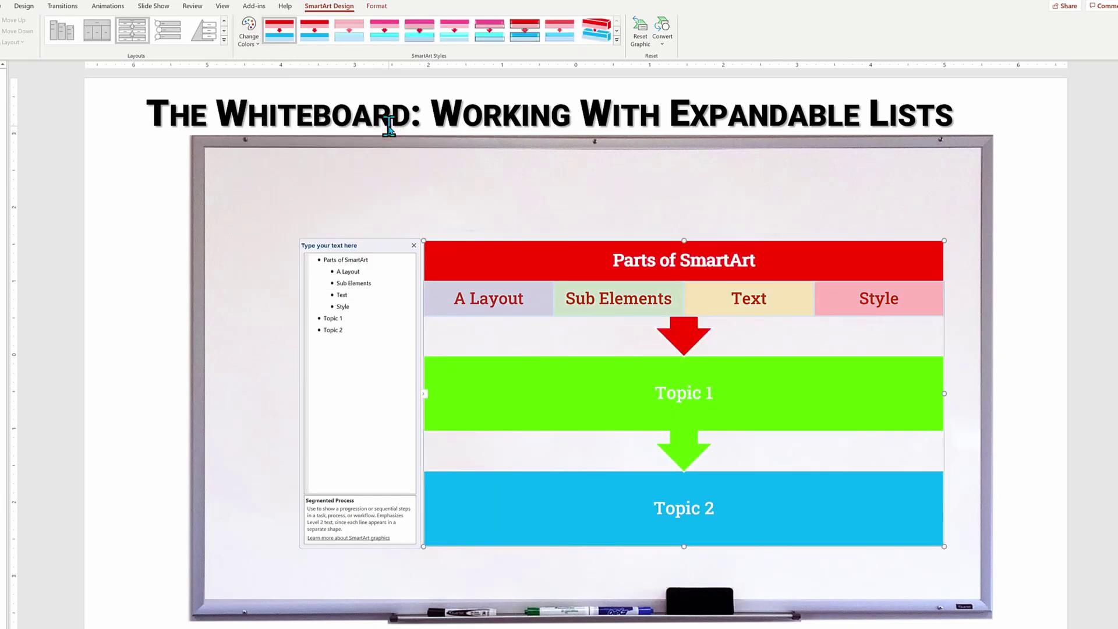
left_click(617, 41)
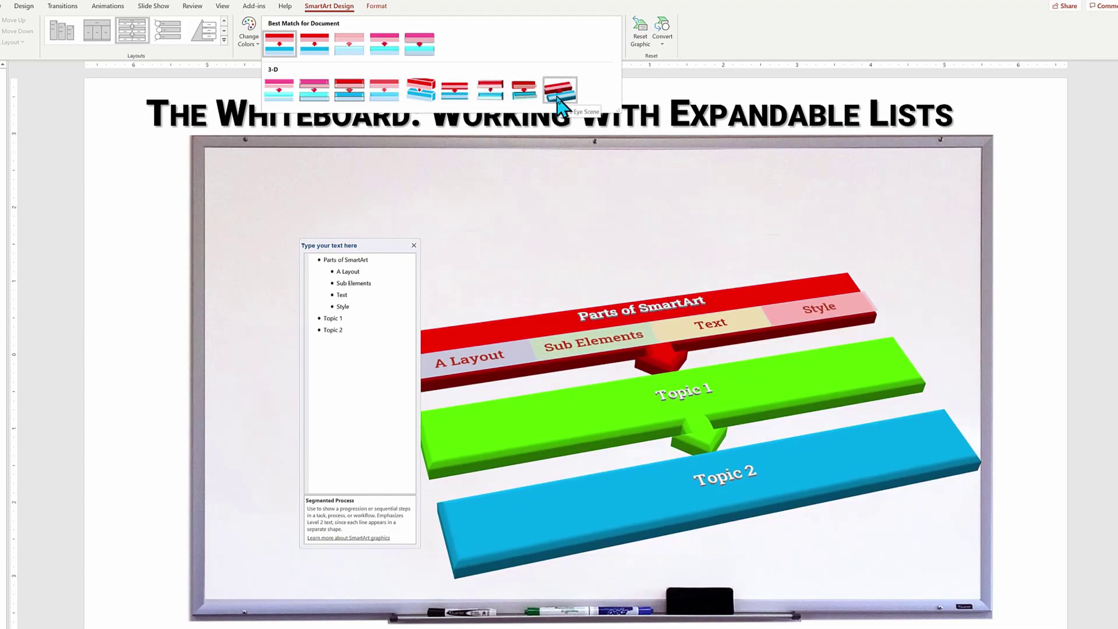
left_click(559, 93)
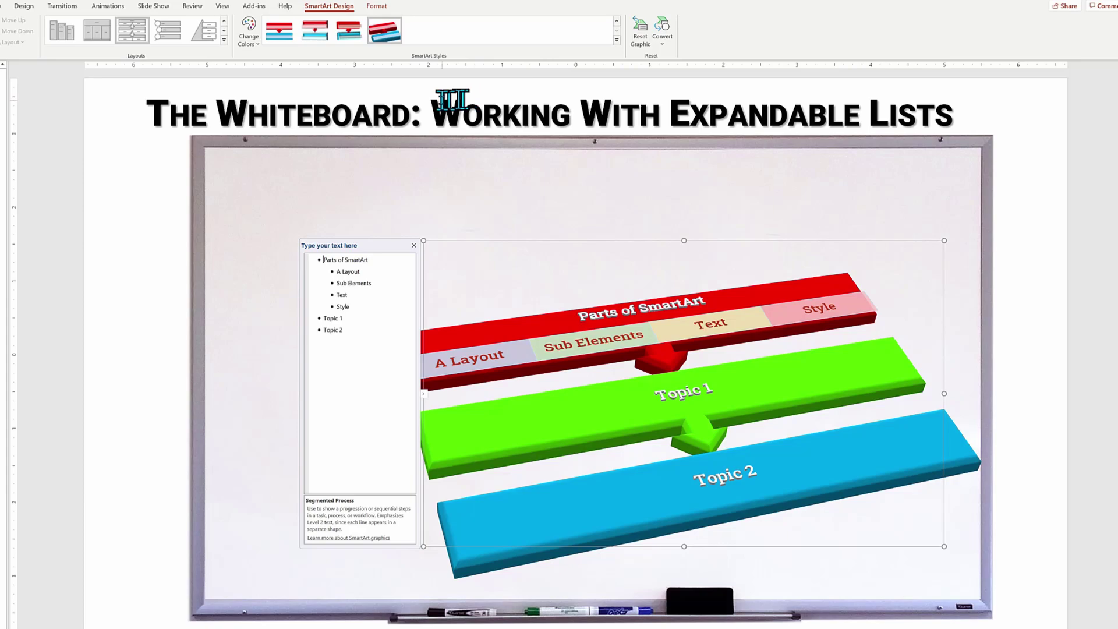
Step: Switch the graphic's colour scheme to black, maroon and red
left_click(257, 45)
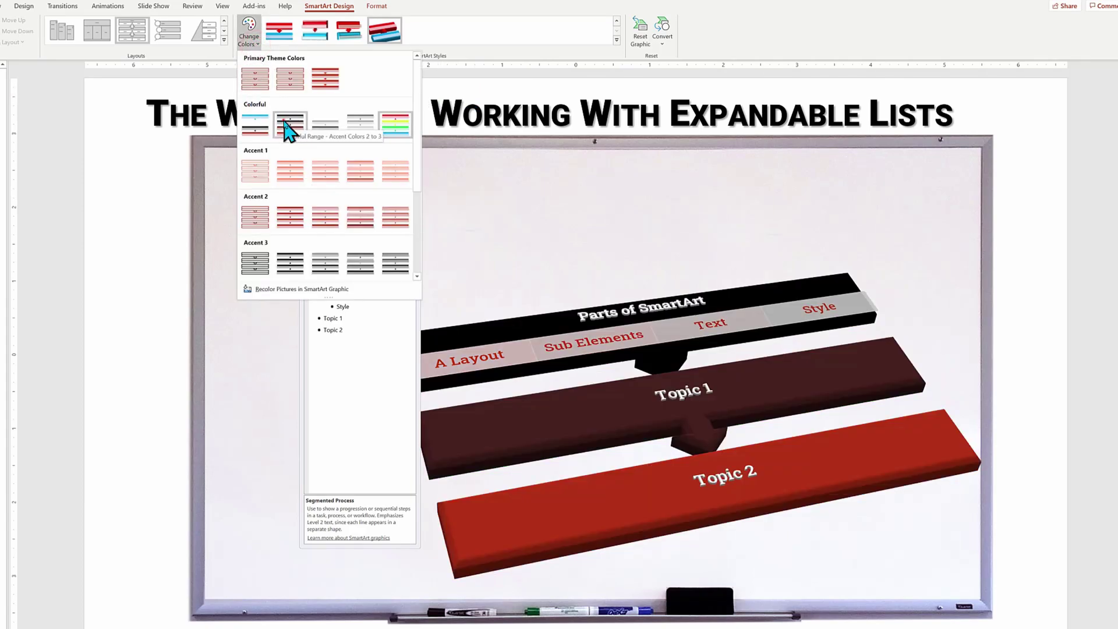
left_click(289, 124)
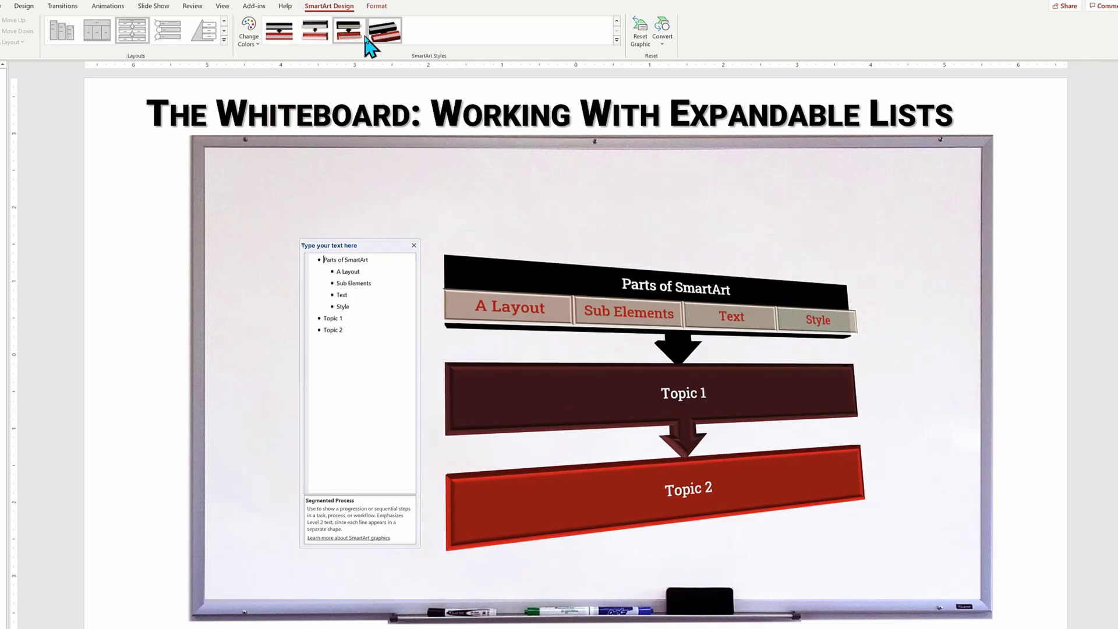
left_click(616, 40)
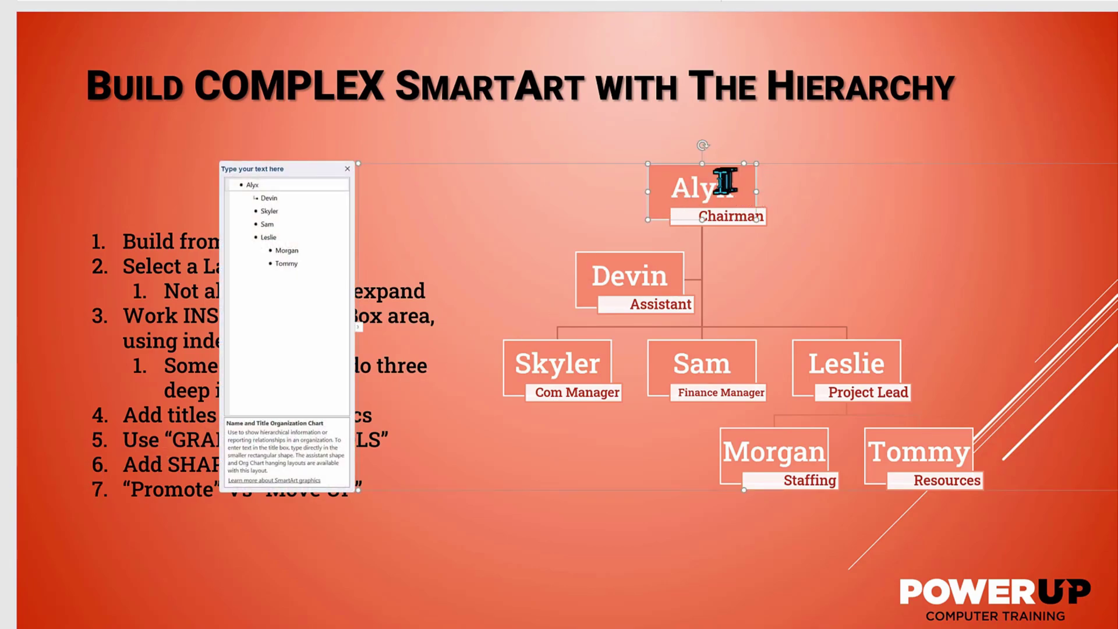
Step: Select the misspelled name in the org chart's top box so it can be retyped
double_click(722, 185)
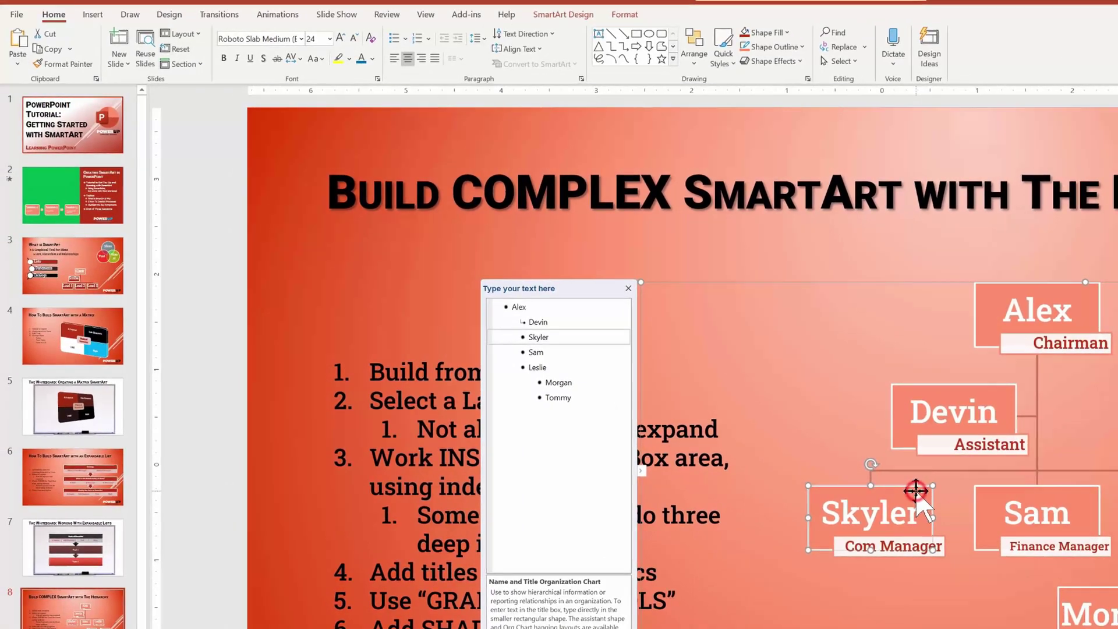
Step: Demote the Com Manager box one level, then promote it back beside the Finance Manager
left_click(562, 17)
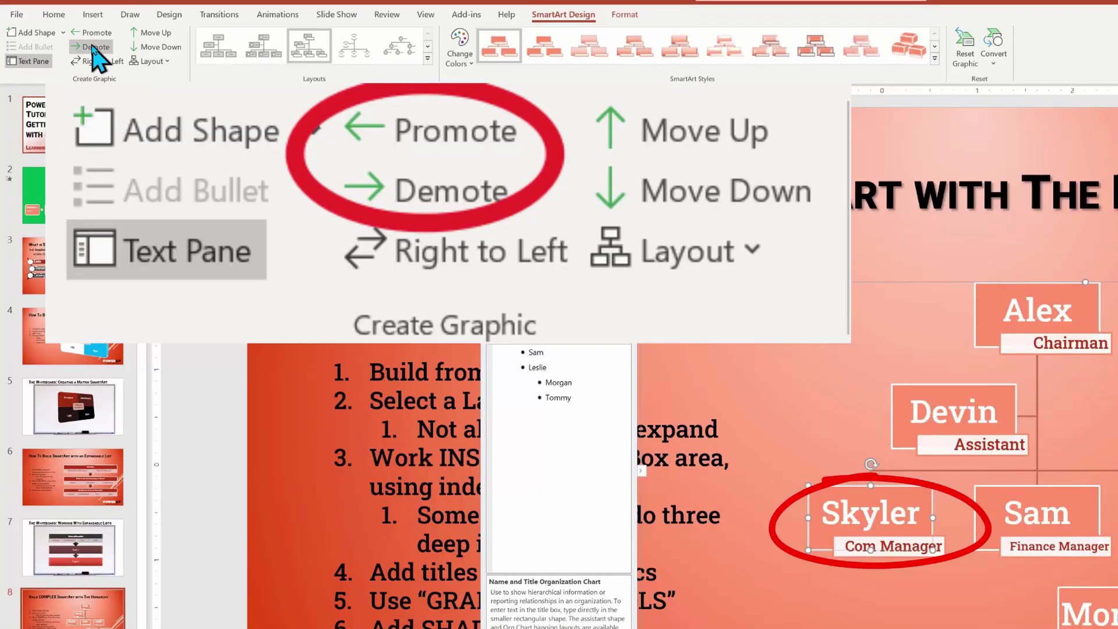
left_click(92, 47)
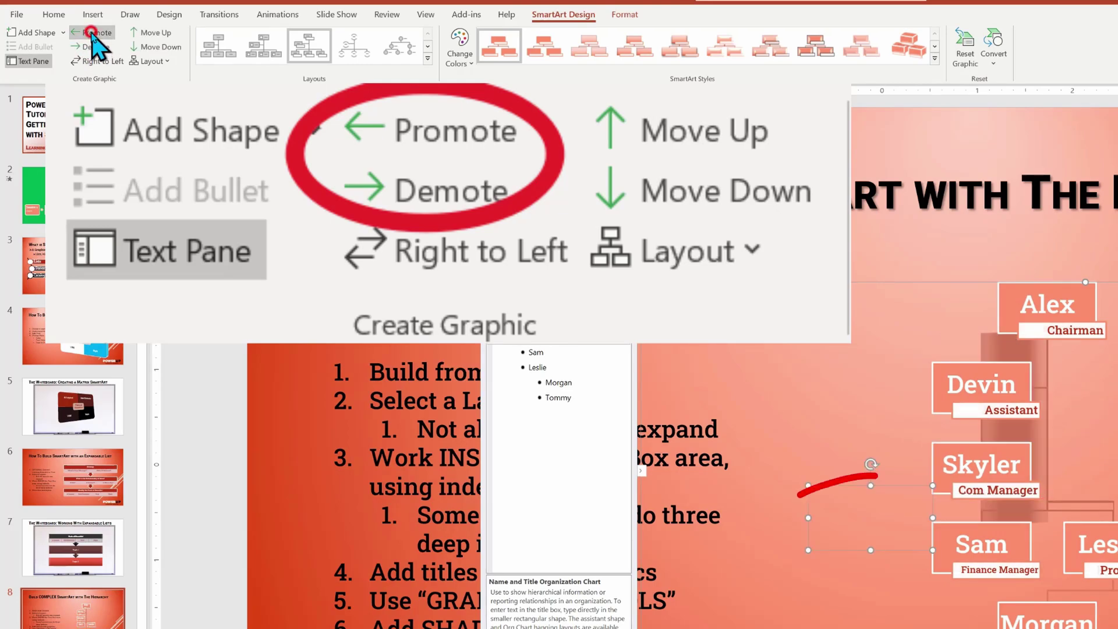
left_click(93, 33)
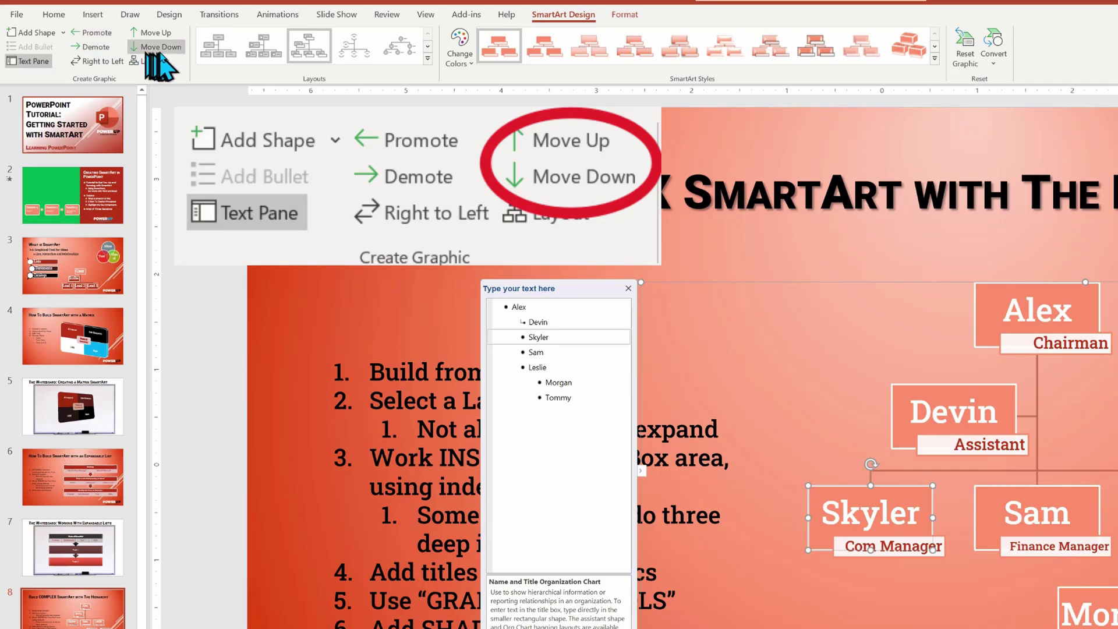
left_click(162, 49)
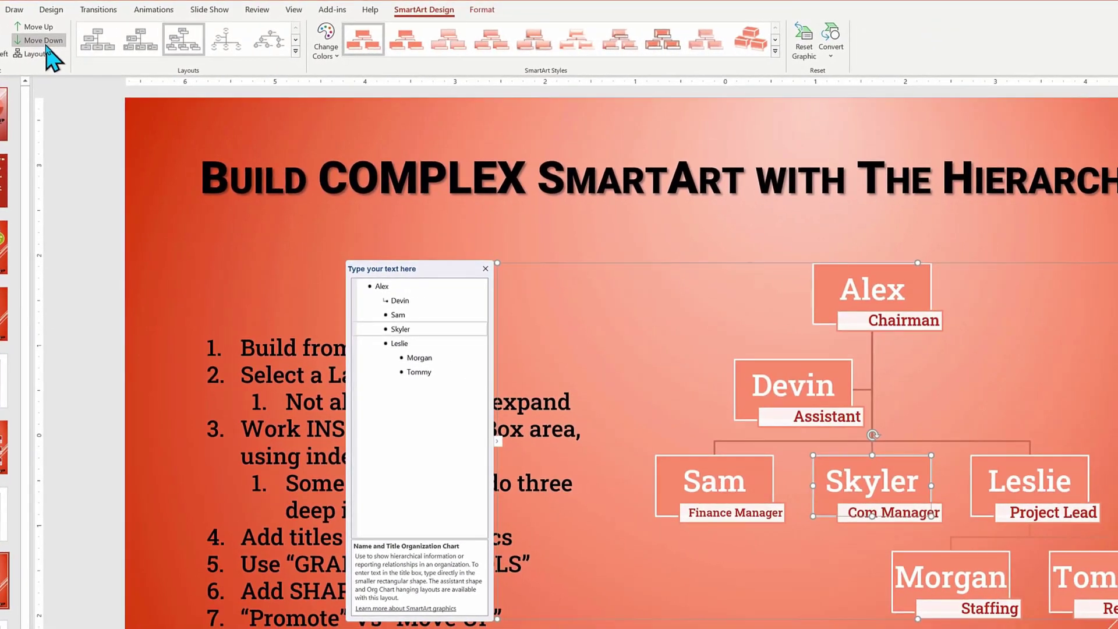
left_click(45, 42)
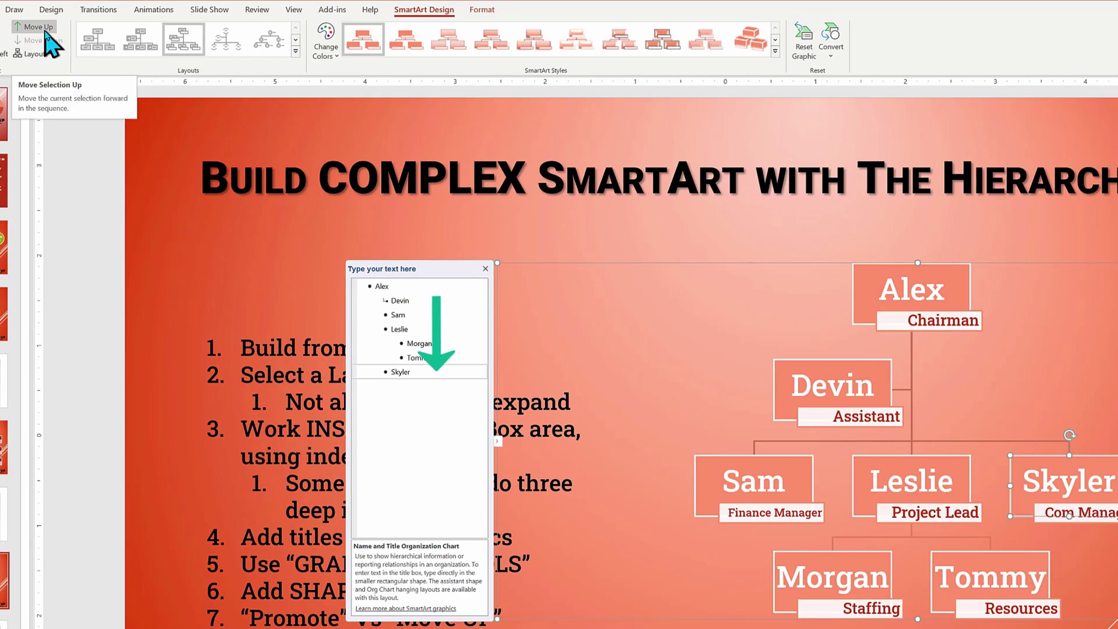
left_click(45, 32)
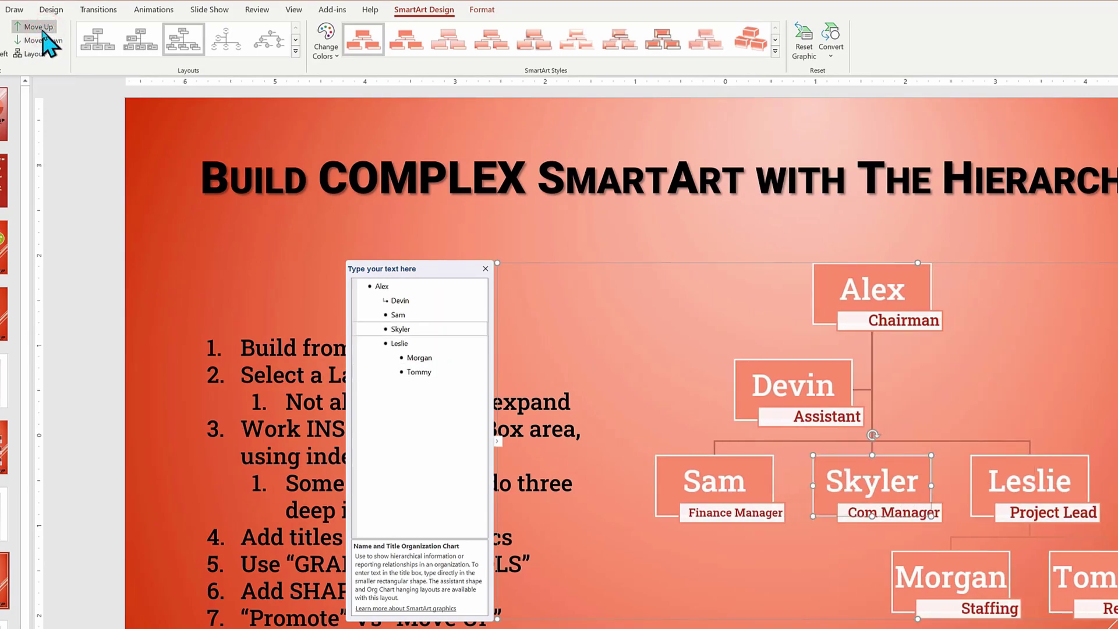
left_click(44, 30)
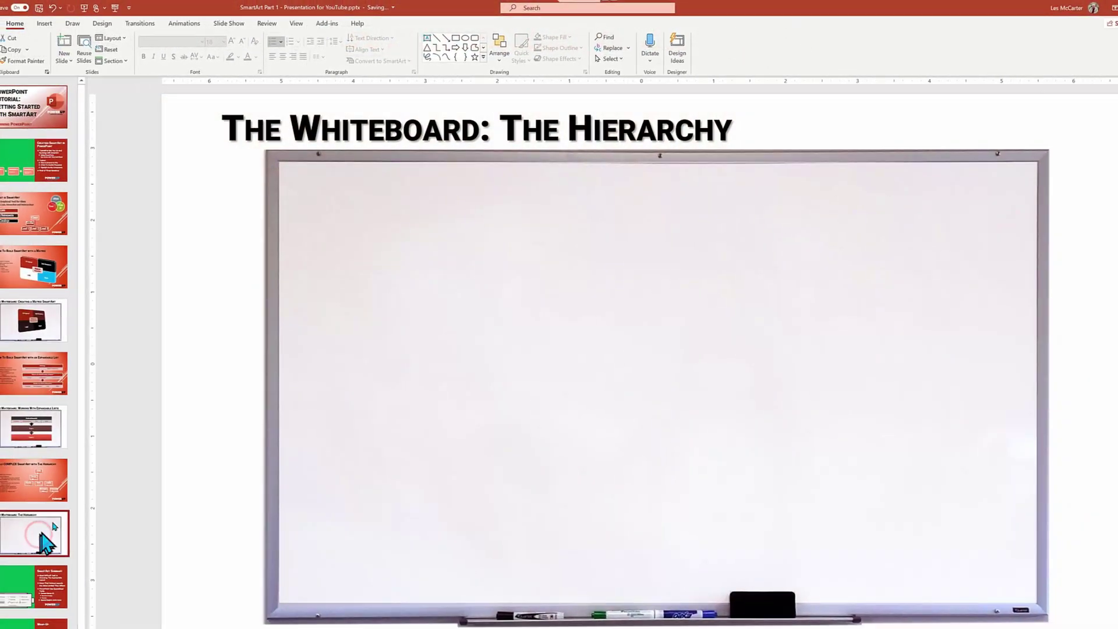
Step: On the Whiteboard: The Hierarchy slide, pick the Hierarchy layout Name and Title Organization Chart
left_click(437, 257)
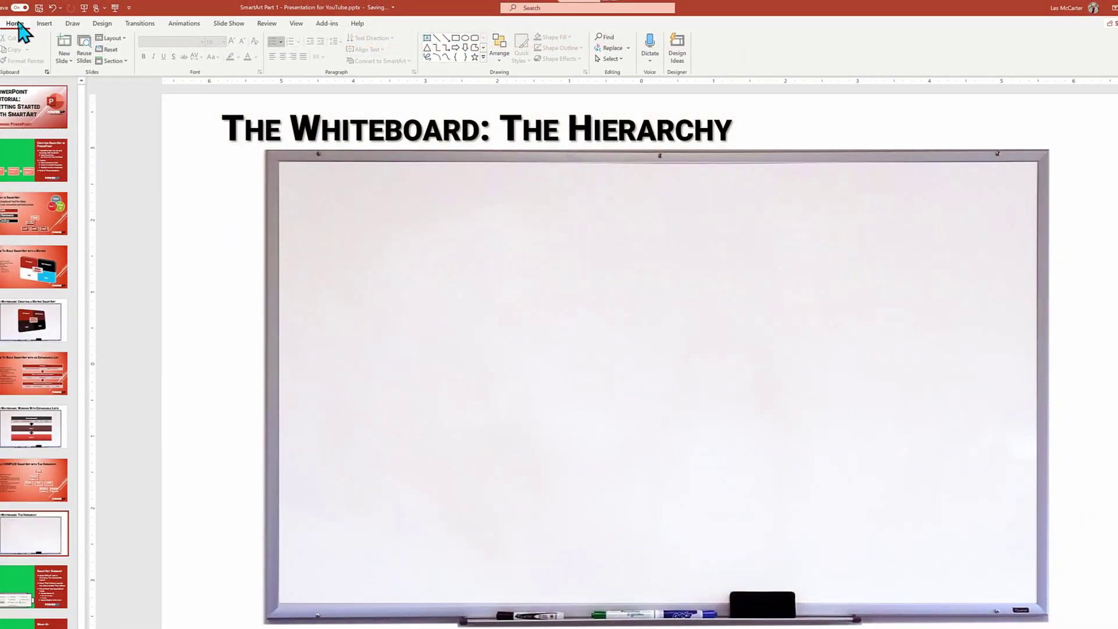
left_click(42, 25)
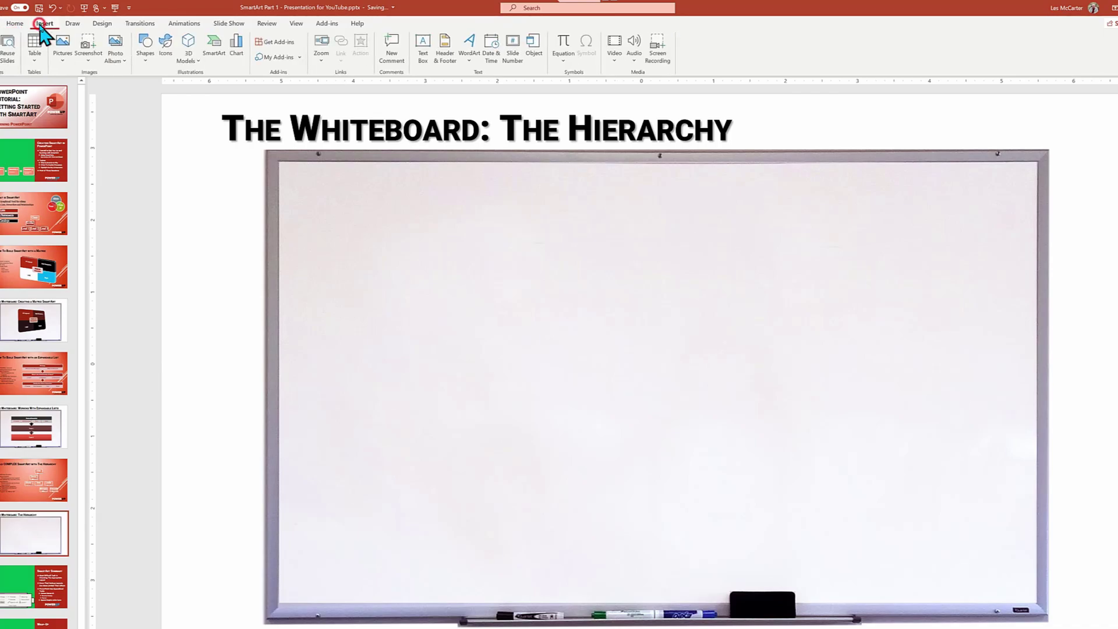
left_click(213, 52)
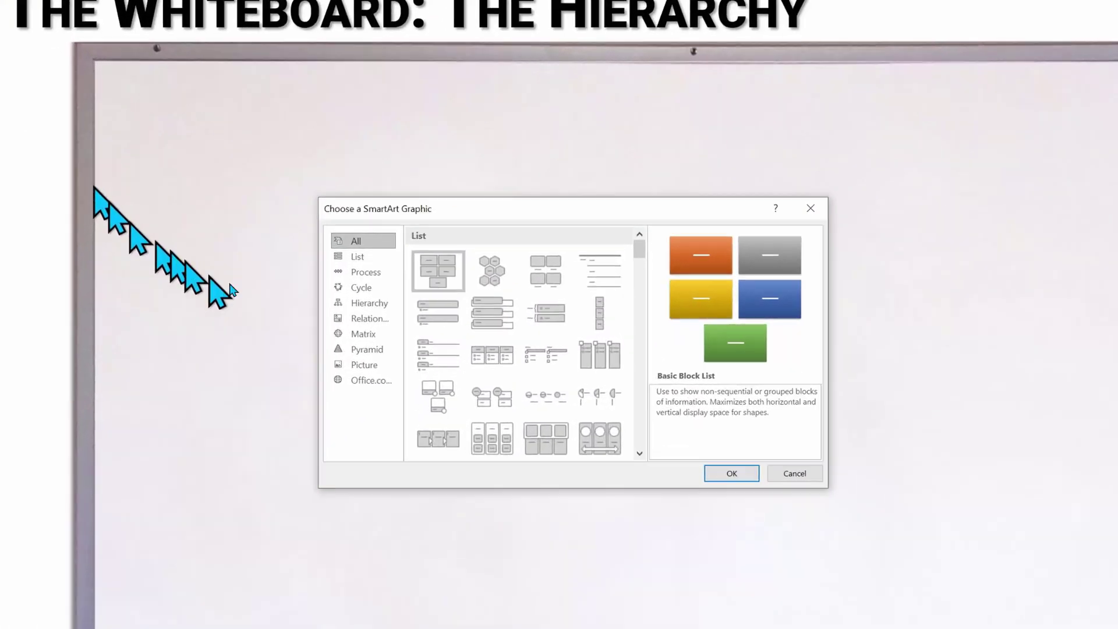
left_click(356, 304)
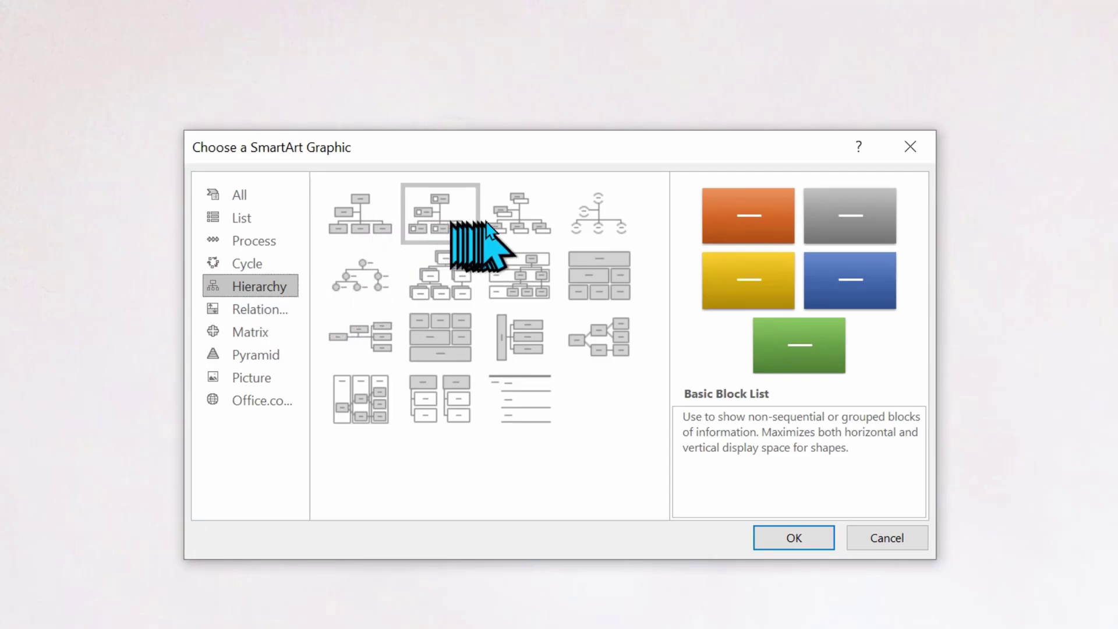
left_click(516, 222)
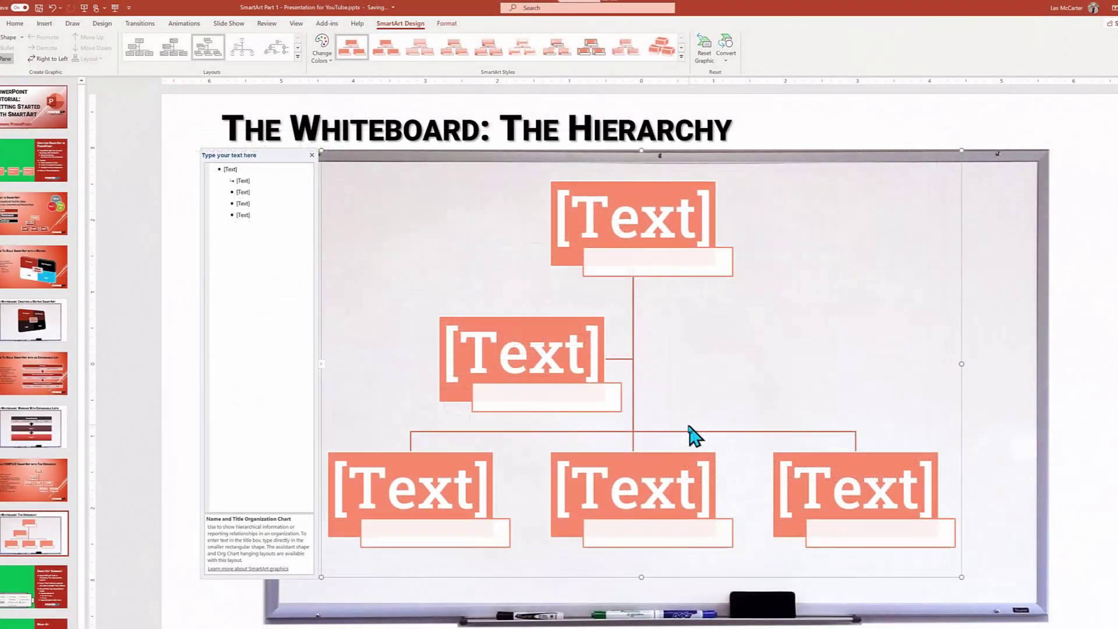
Step: Enter the five people's names in successive Text Pane entries of the org chart
left_click(230, 170)
type("Alyx")
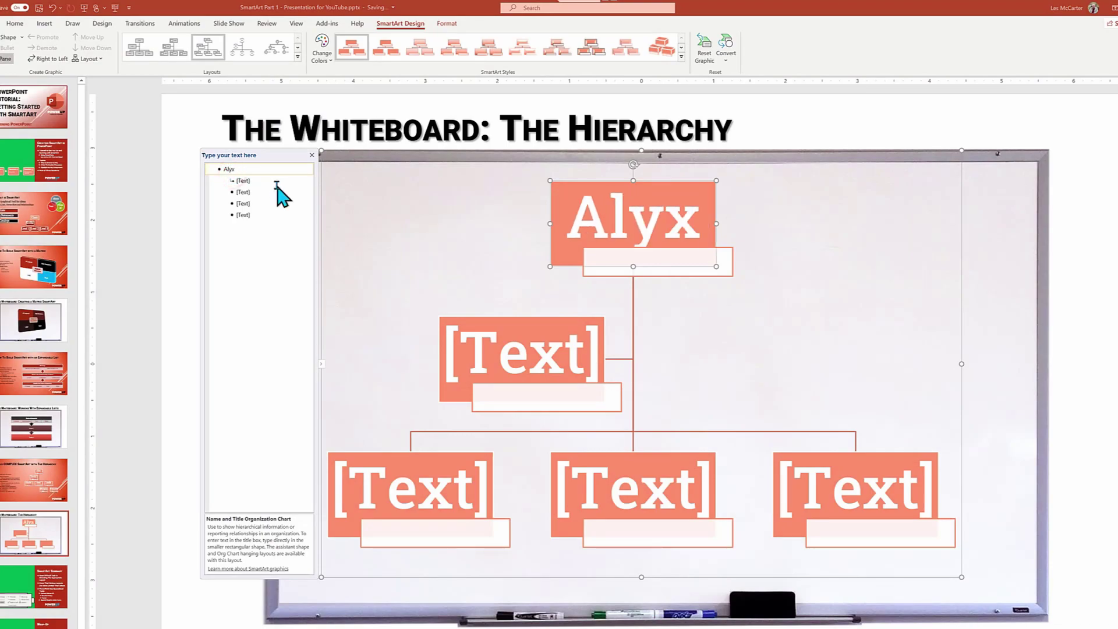
key("Down")
type("Rachel")
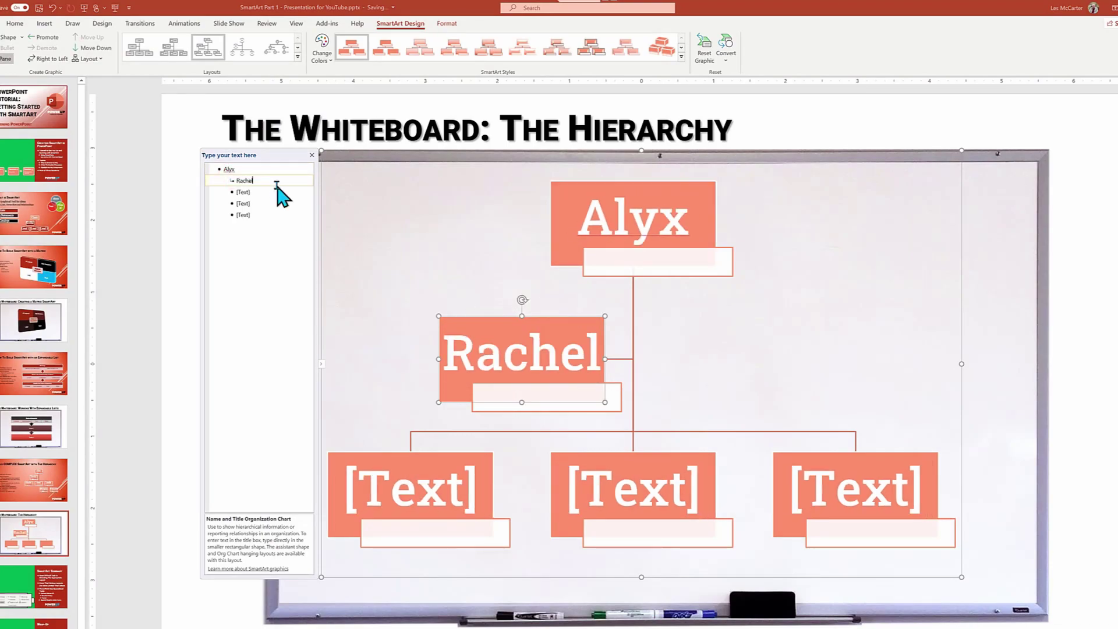
key("Down")
type("Cave")
key("Down")
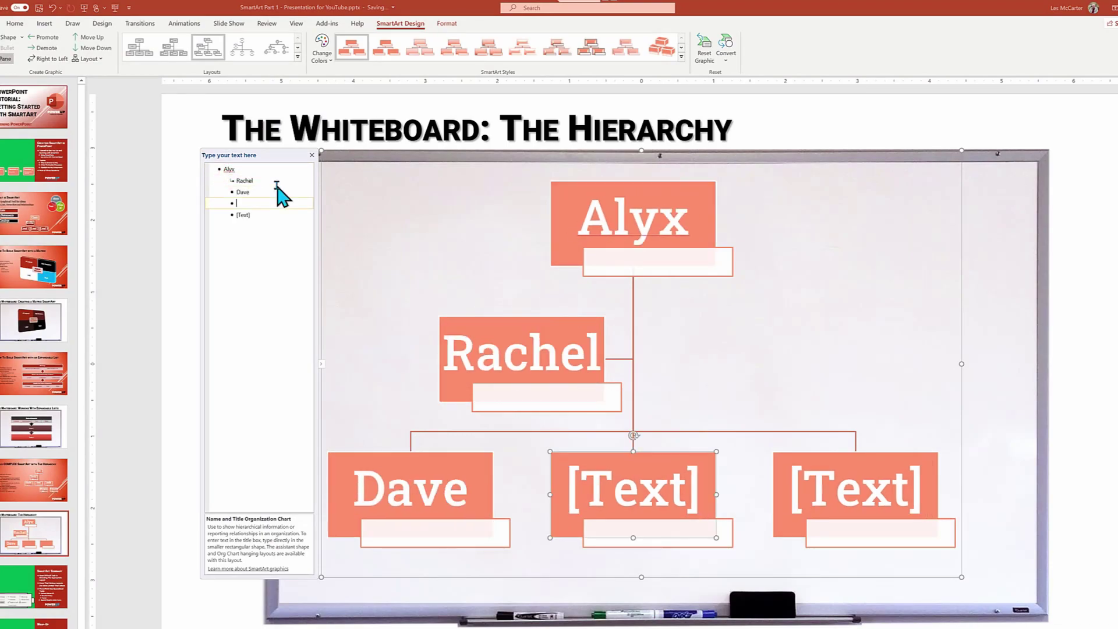
type("Dot")
key("Down")
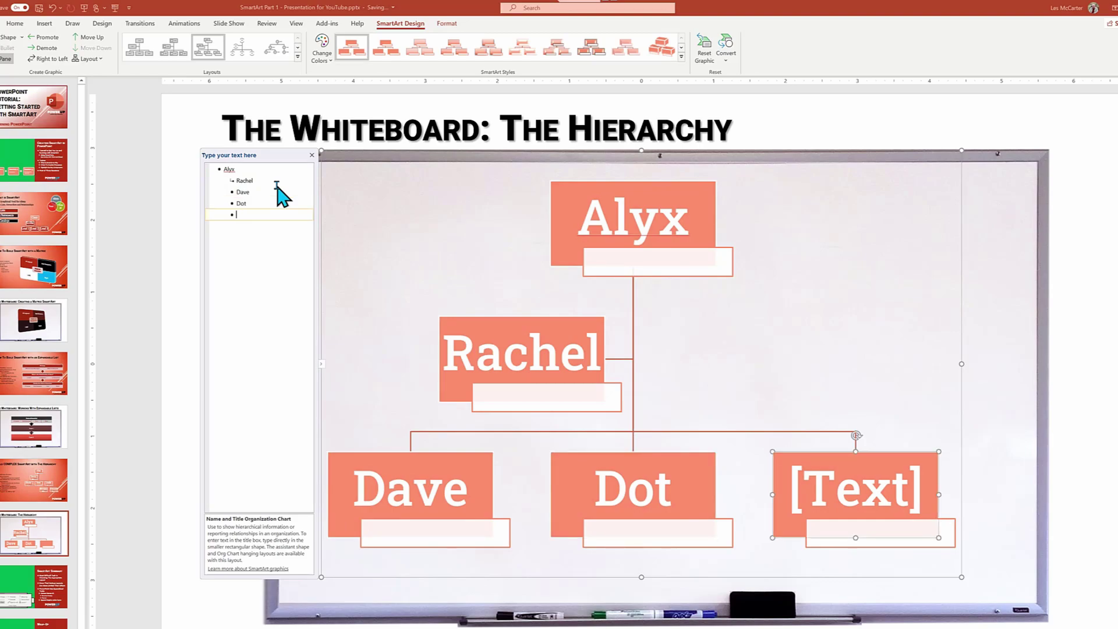
type("Kim")
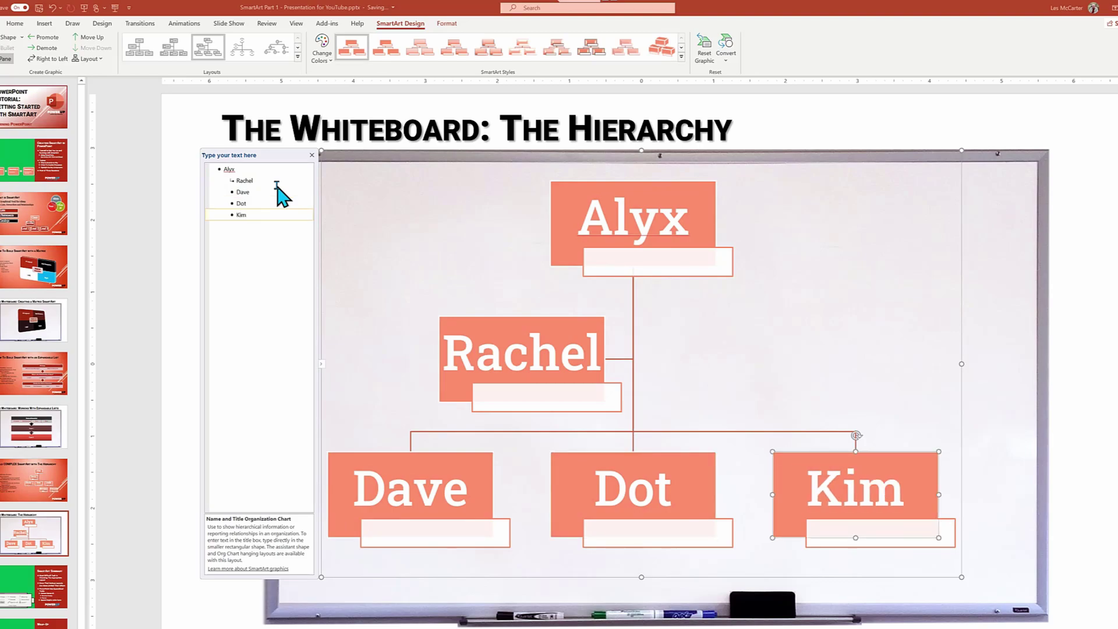
Step: Give the boxes the titles CEO, Assistant, HR Head, Finance Head and Operations Head
left_click(651, 262)
type("CEO")
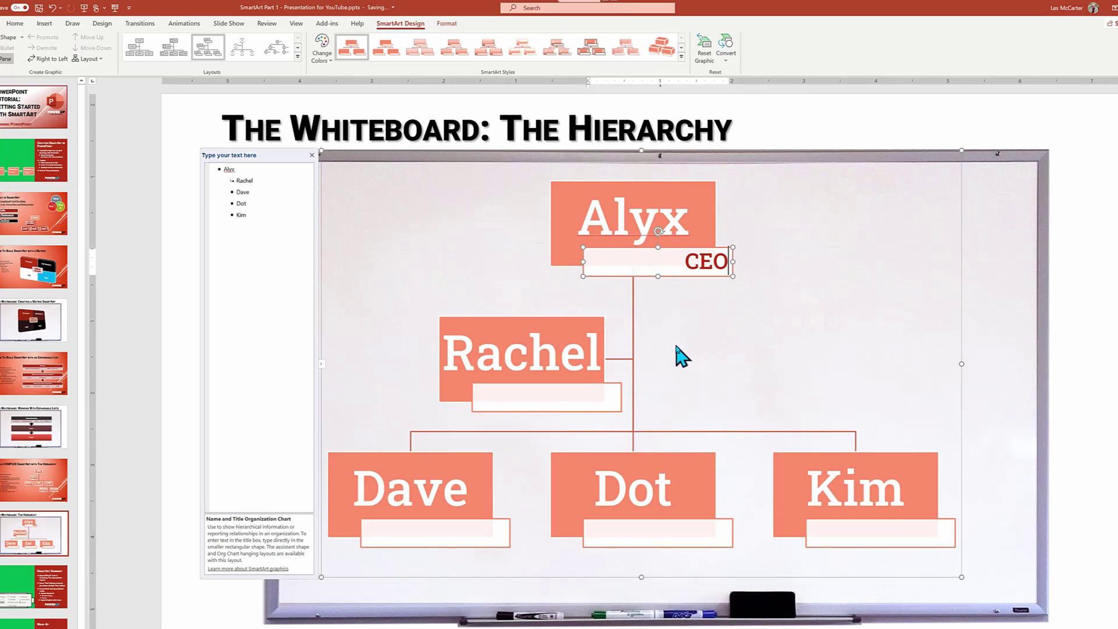
left_click(499, 399)
type("Assistant")
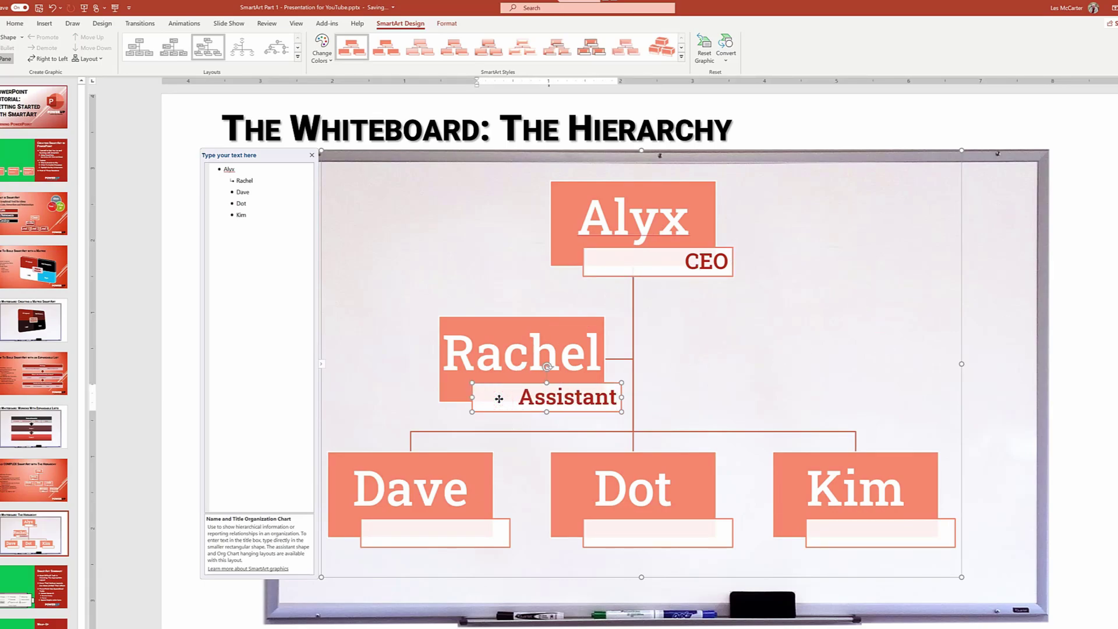
left_click(411, 533)
type("HR Head")
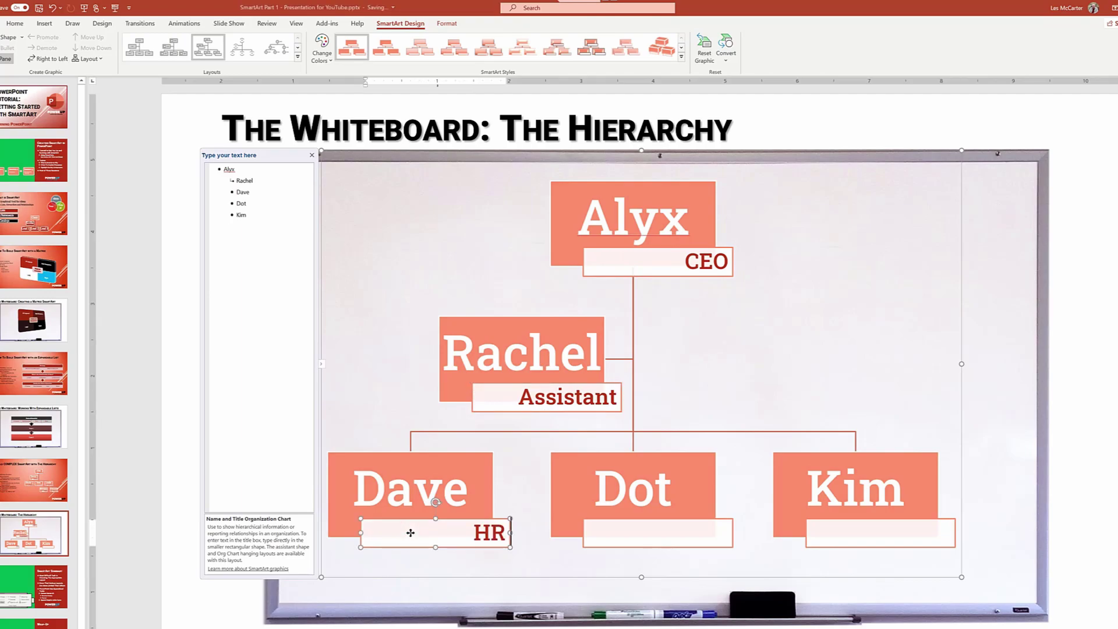
left_click(646, 534)
type("Finance Head")
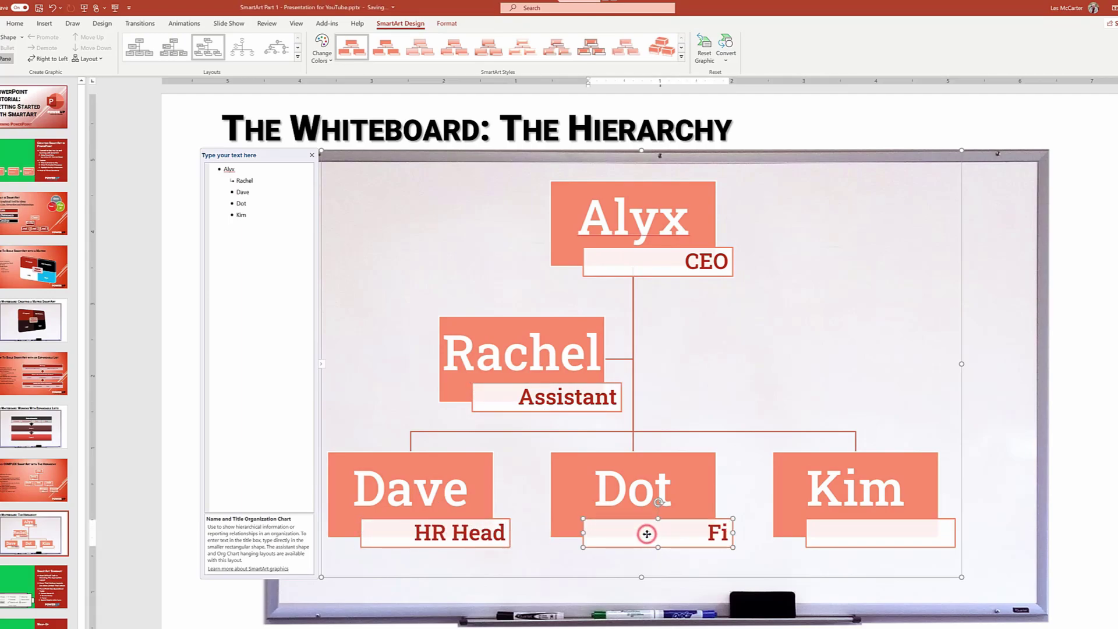
left_click(850, 534)
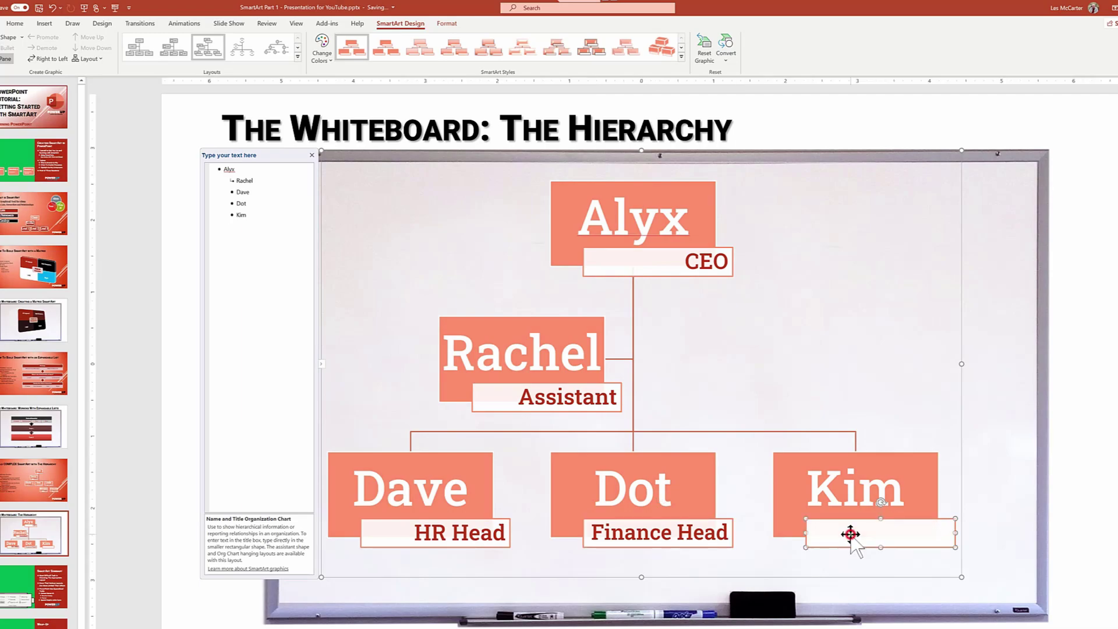
type("Operations Head")
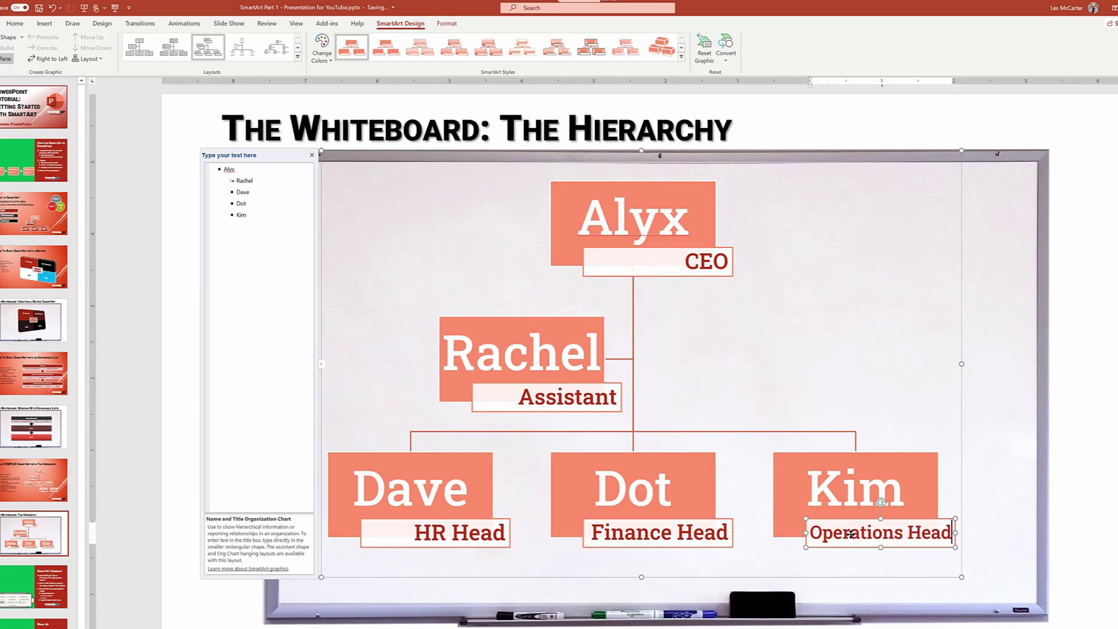
Step: Add CPA 1 and CPA 2 as subordinate entries under the Finance Head in the Text Pane
left_click(700, 478)
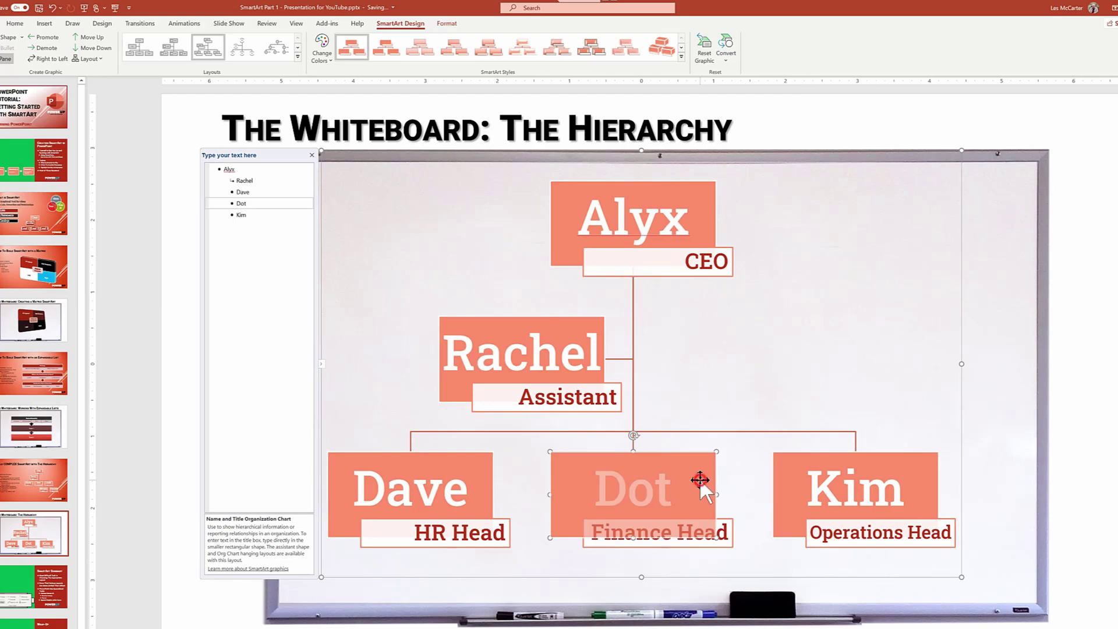
left_click(258, 203)
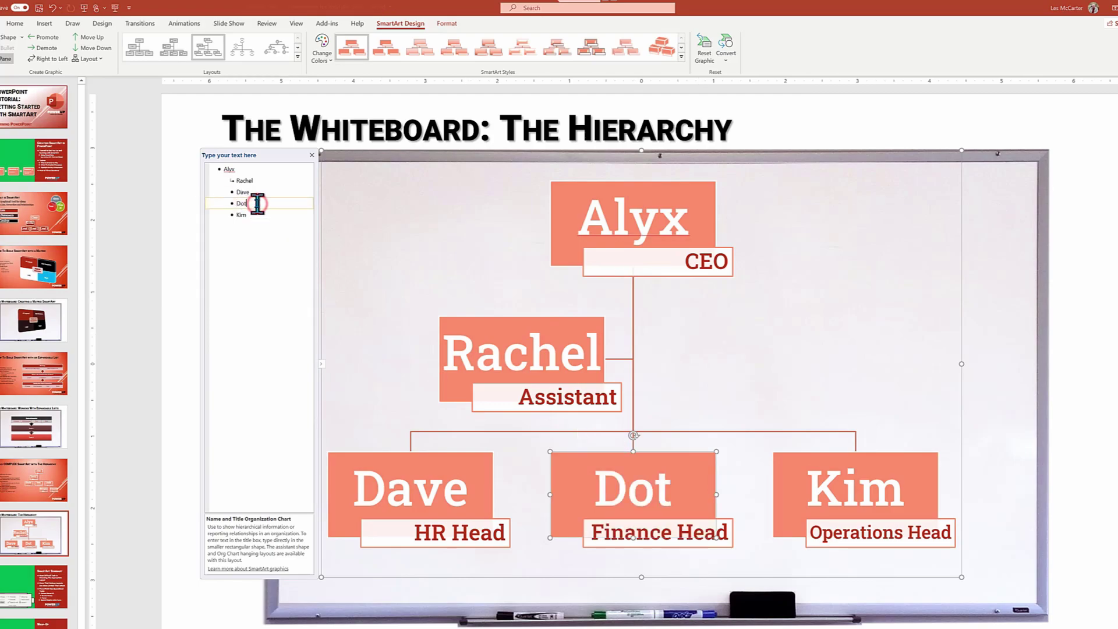
key("Return")
key("Tab")
type("CPA 1")
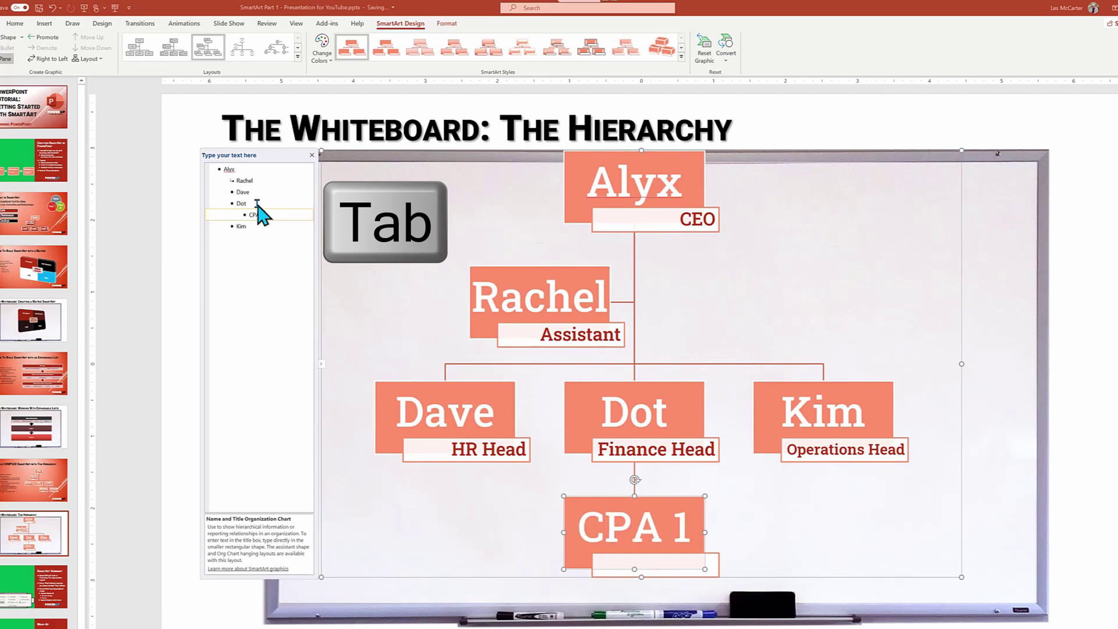
key("Return")
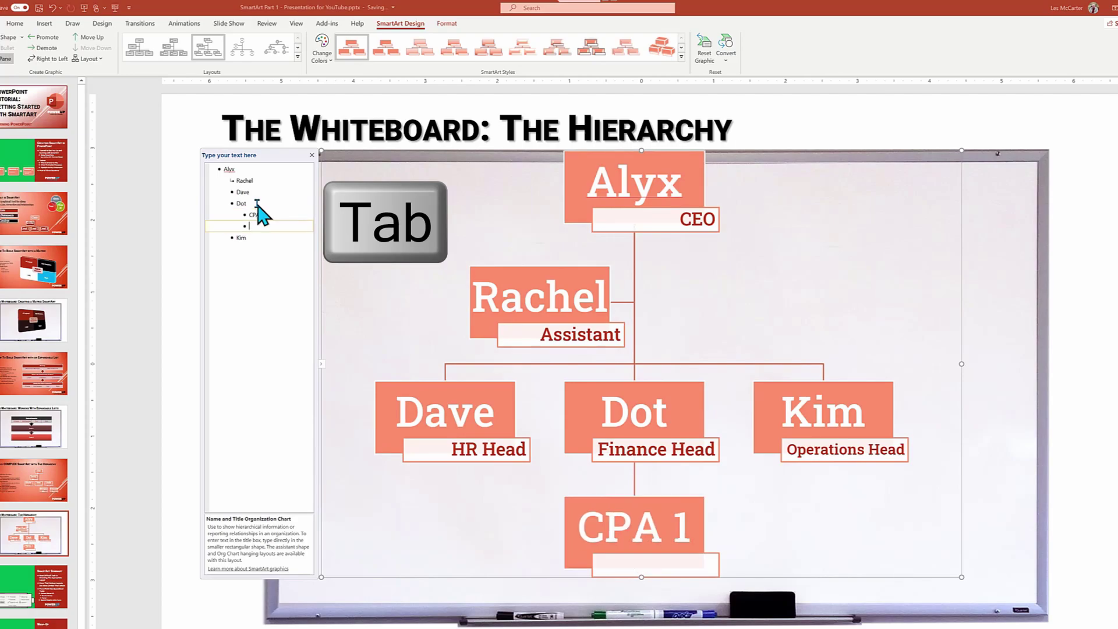
type("CPA")
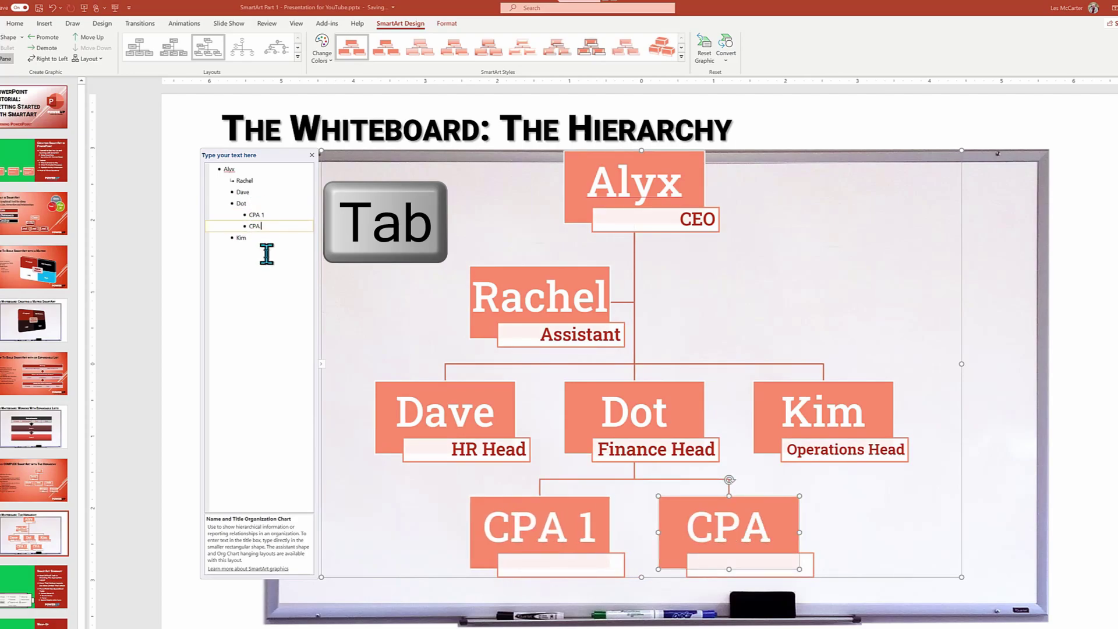
type(" 2")
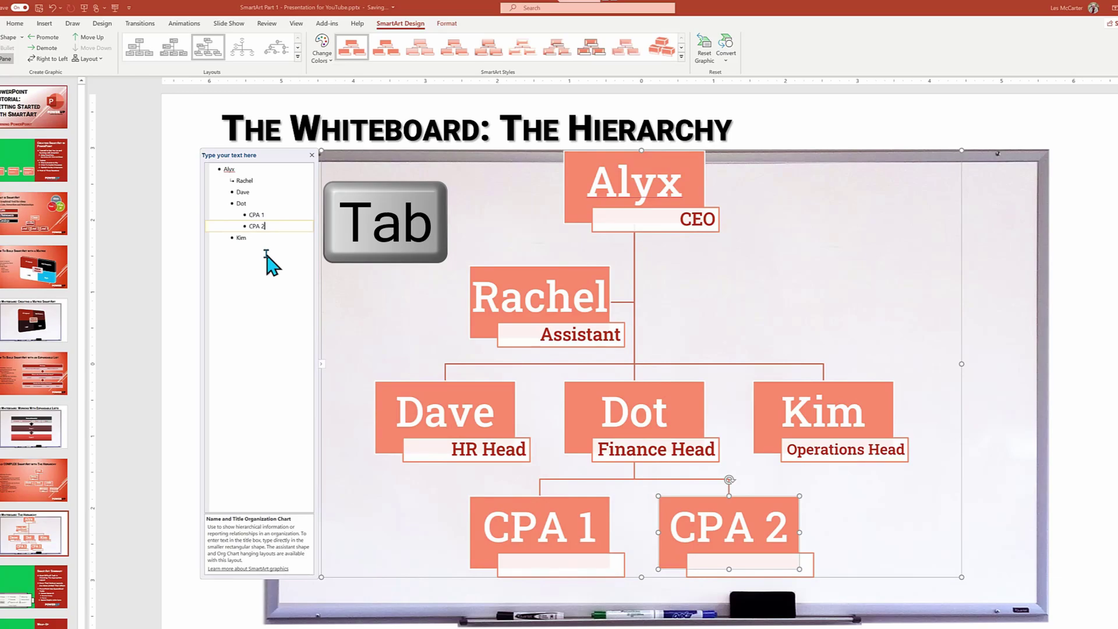
left_click(690, 394)
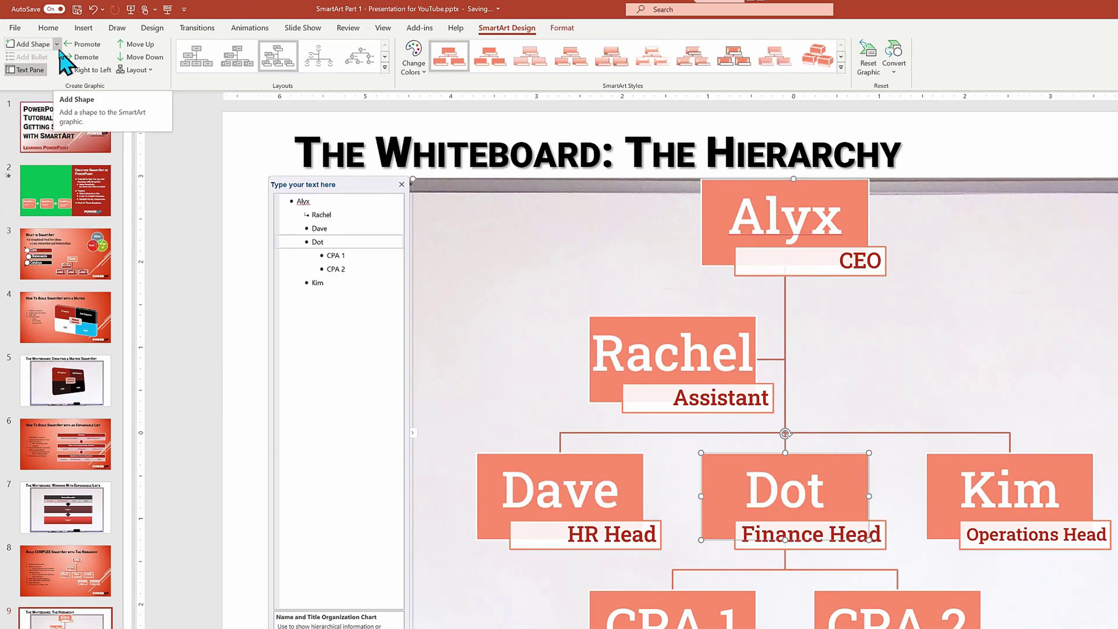
Step: Add an assistant box to the Finance Head, entering the assistant's name and the title Assistant
left_click(57, 45)
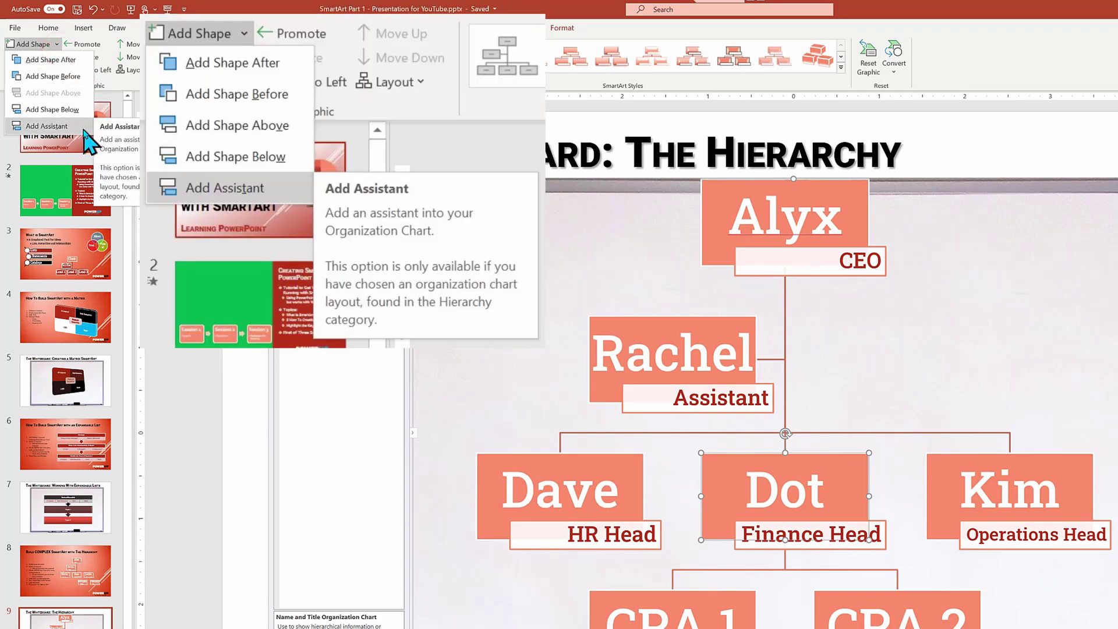
left_click(83, 128)
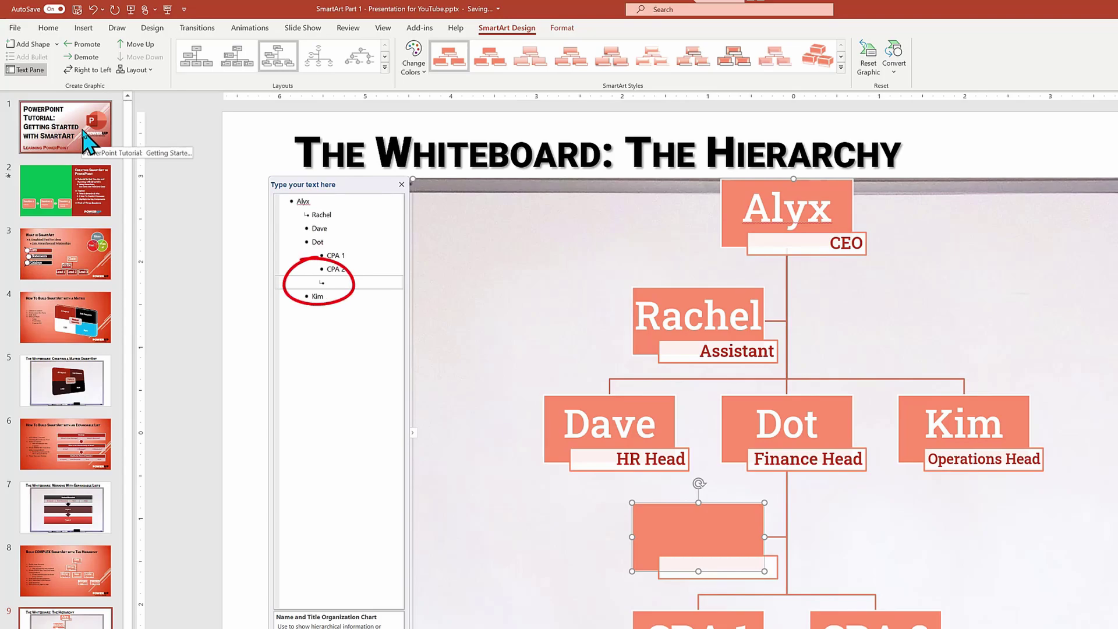
type("Harry")
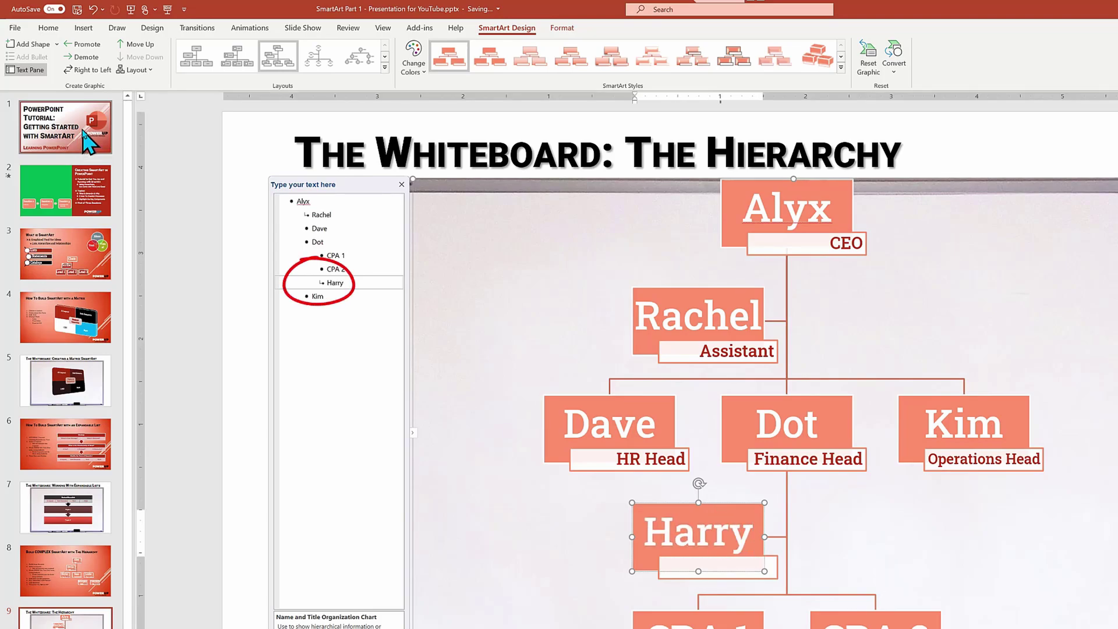
left_click(712, 570)
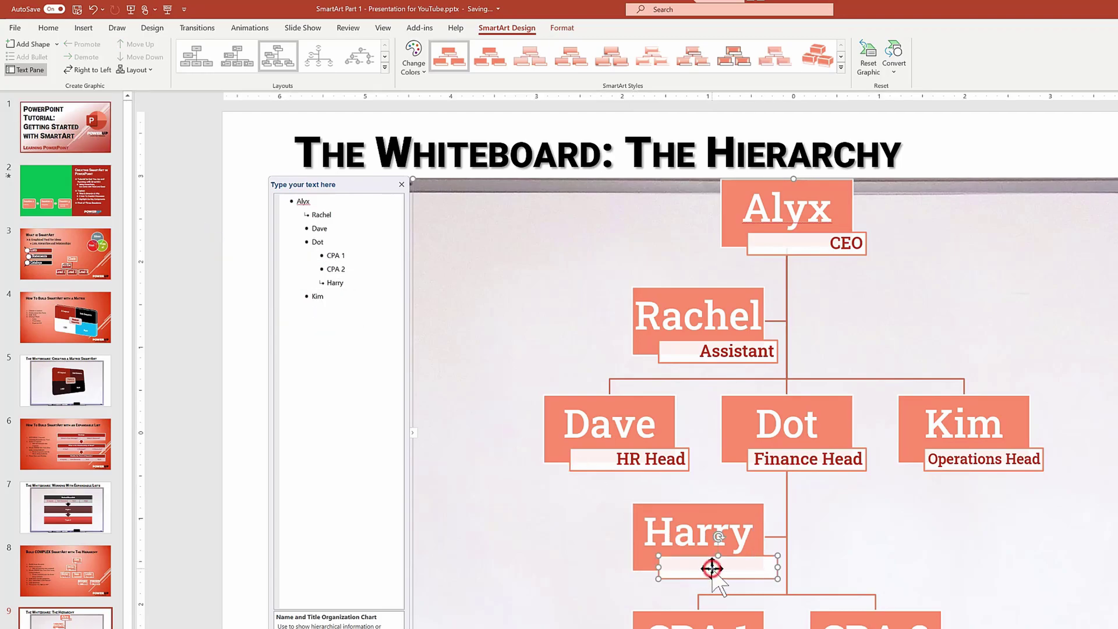
type("Assistant")
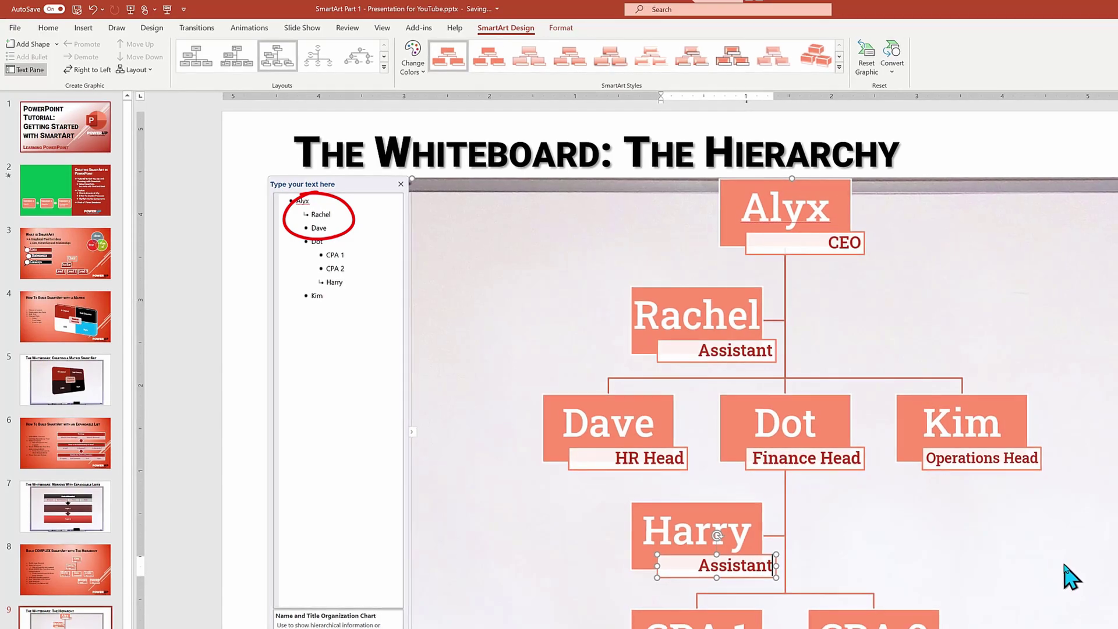
Step: Shrink the org chart by its corner handle and move it up and right onto the whiteboard
left_click(1069, 573)
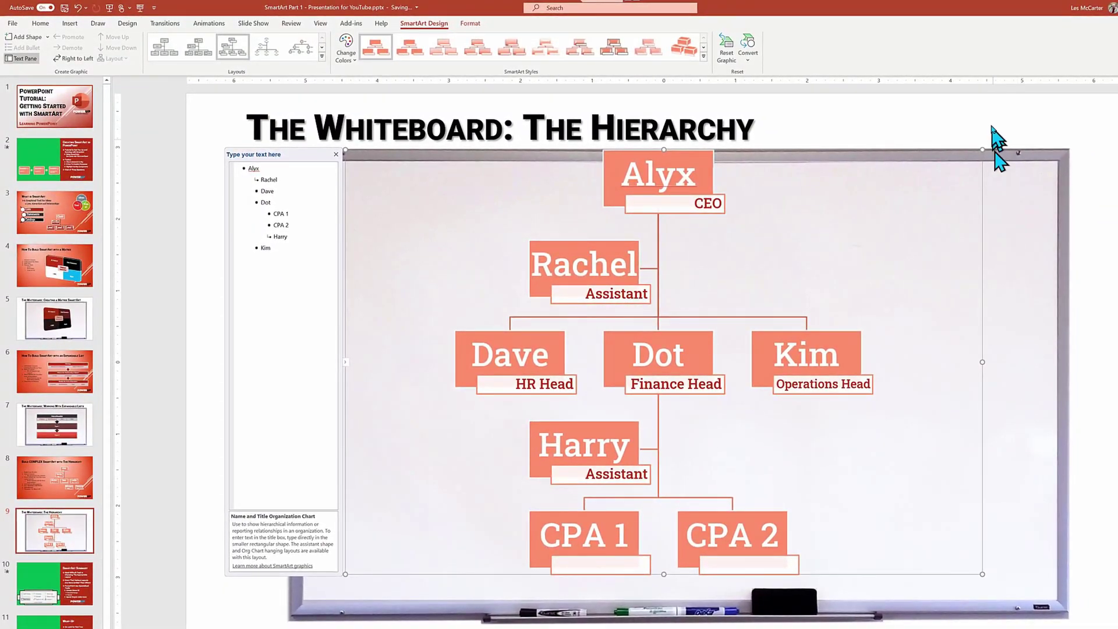
left_click_drag(982, 150, 816, 258)
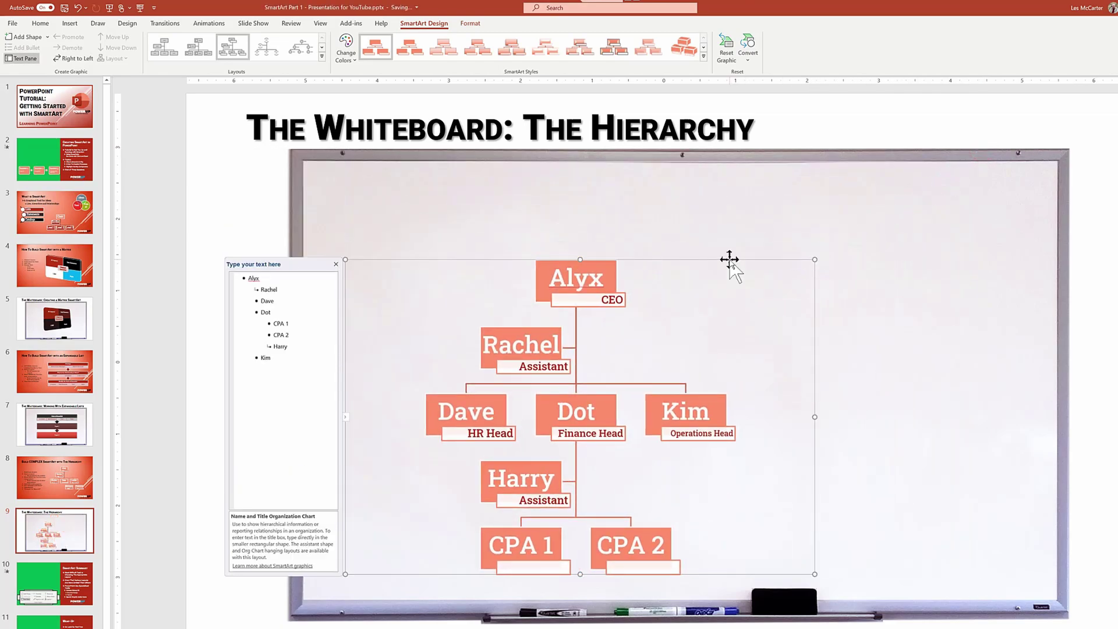
left_click(729, 259)
left_click_drag(729, 259, 815, 233)
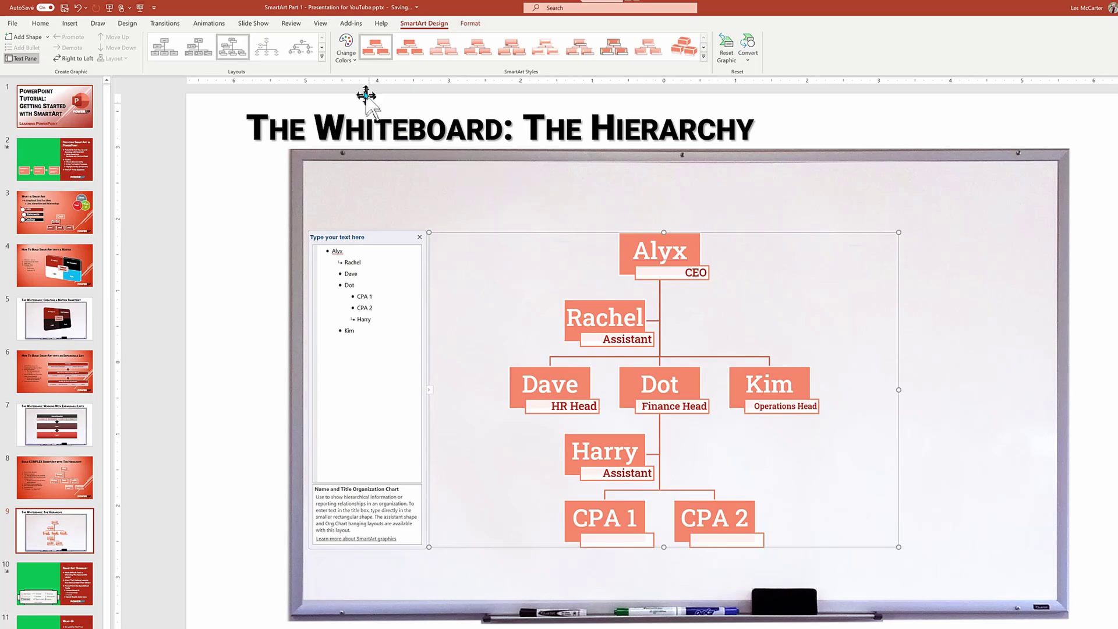
Step: Apply Colorful Range Accent 2 to 3 colours and a 3-D SmartArt style, then nudge the chart right
left_click(353, 59)
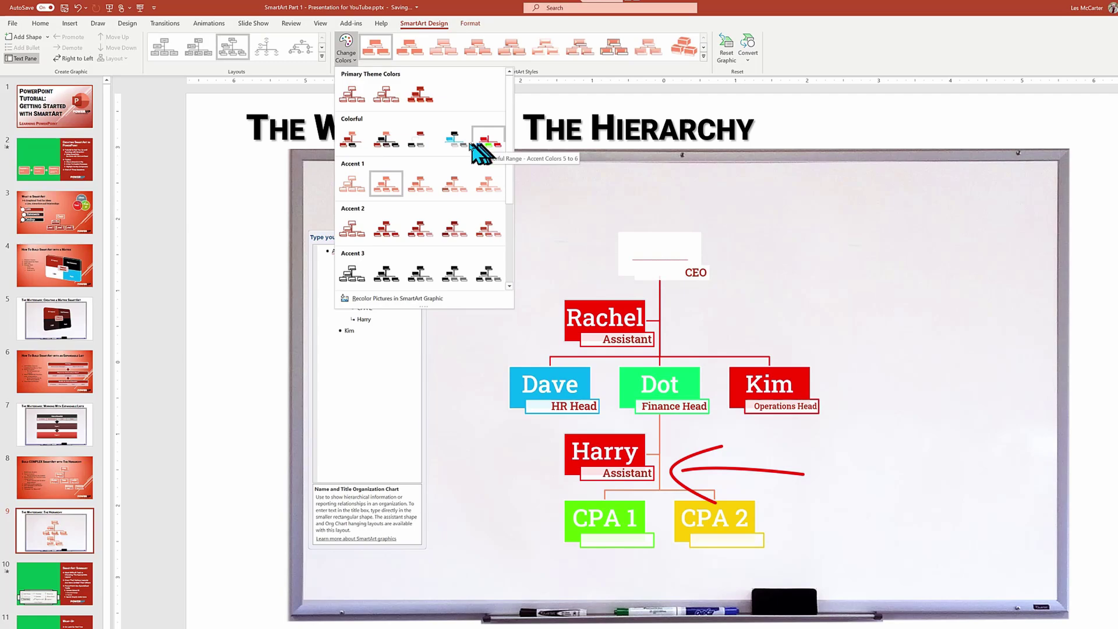
left_click(385, 148)
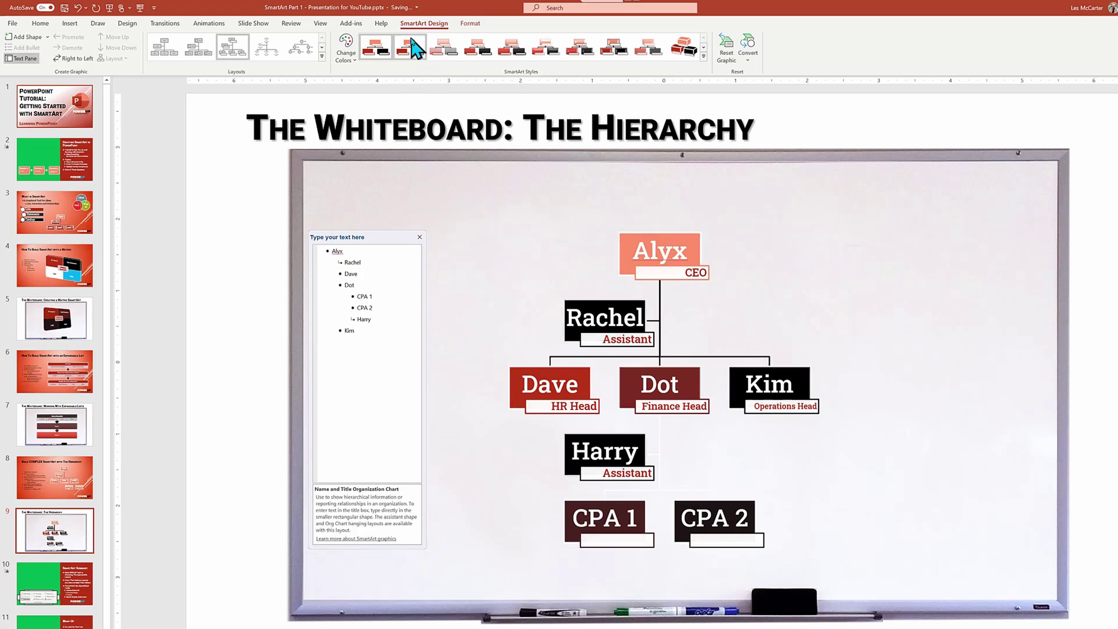
left_click(704, 56)
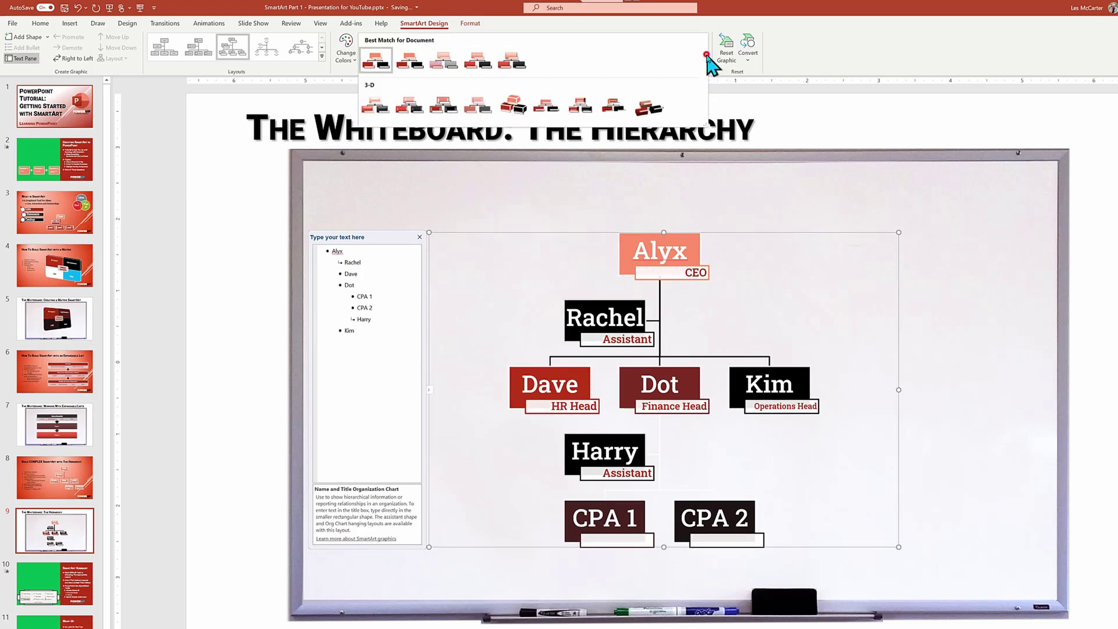
left_click(444, 111)
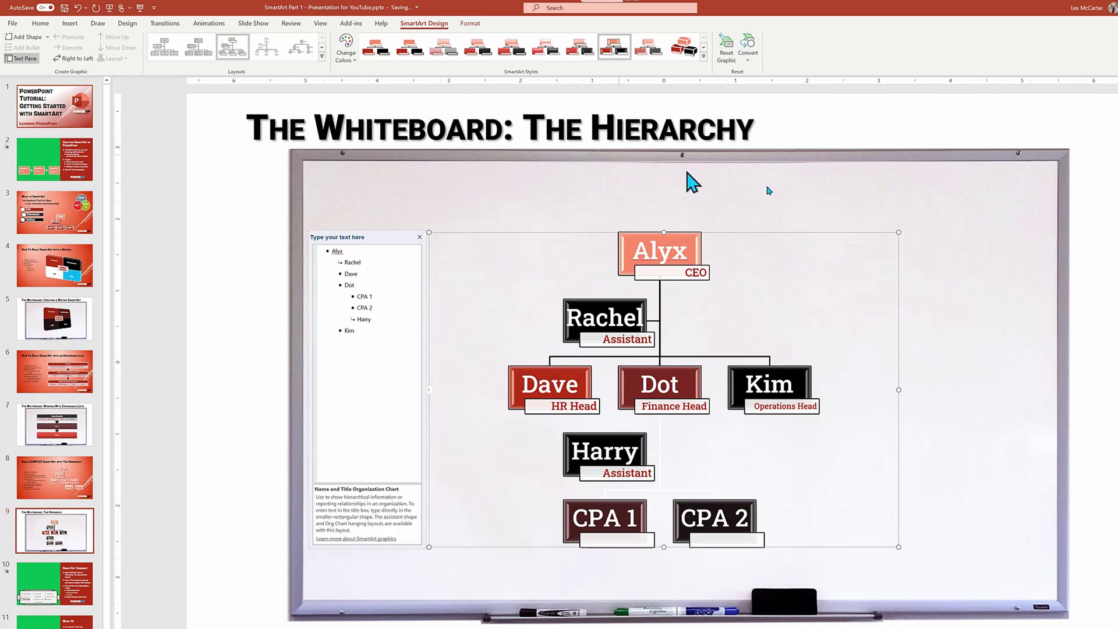
left_click_drag(844, 232, 850, 232)
left_click(1019, 297)
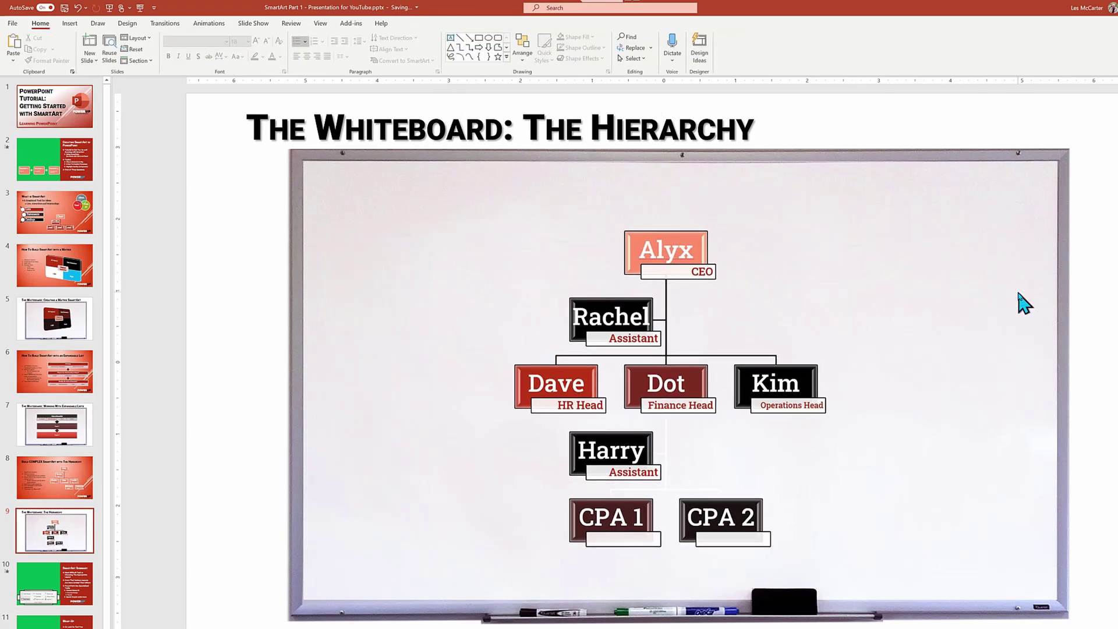